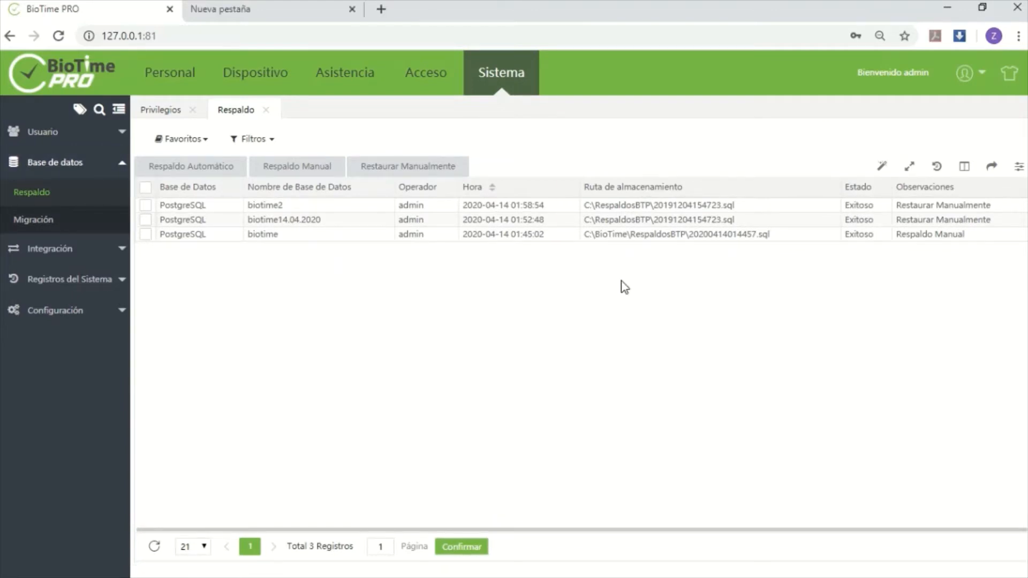
# Switch to the BioTime Platform Service Console, examine its database connection settings, and minimize it
pyautogui.hotkey('alt', 'Tab')
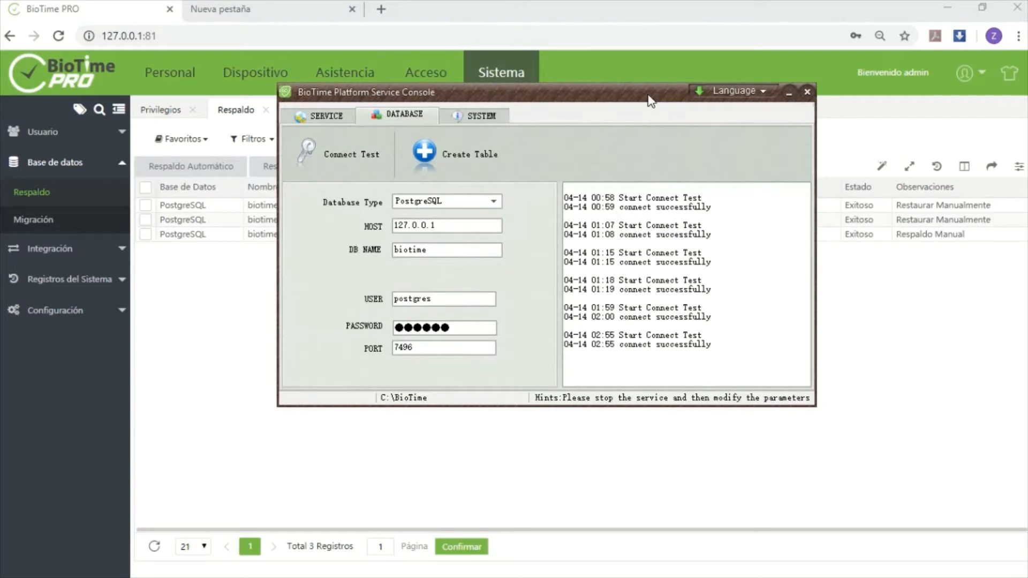
pyautogui.moveTo(650, 100); pyautogui.dragTo(643, 119)
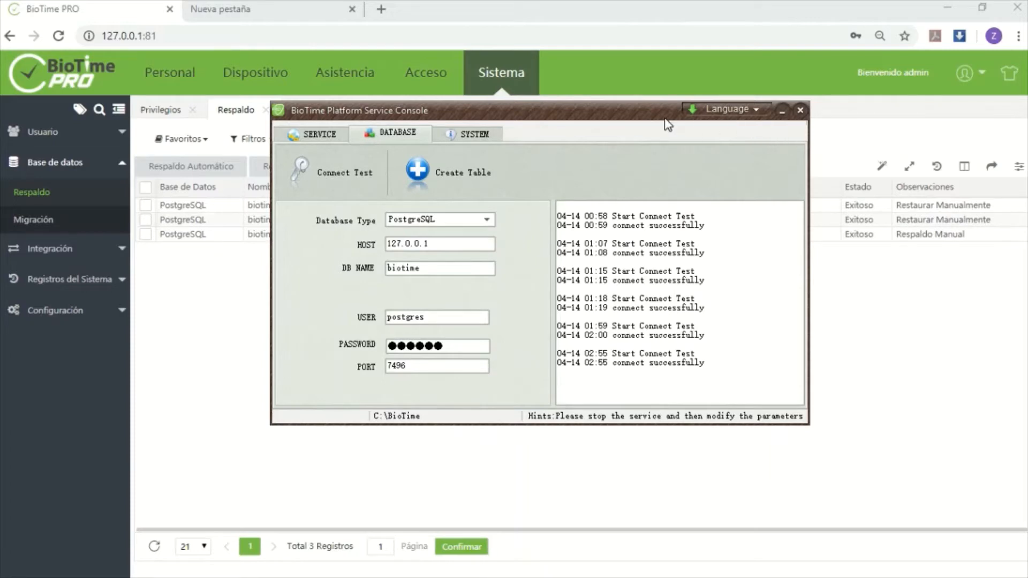
pyautogui.moveTo(661, 116); pyautogui.dragTo(669, 123)
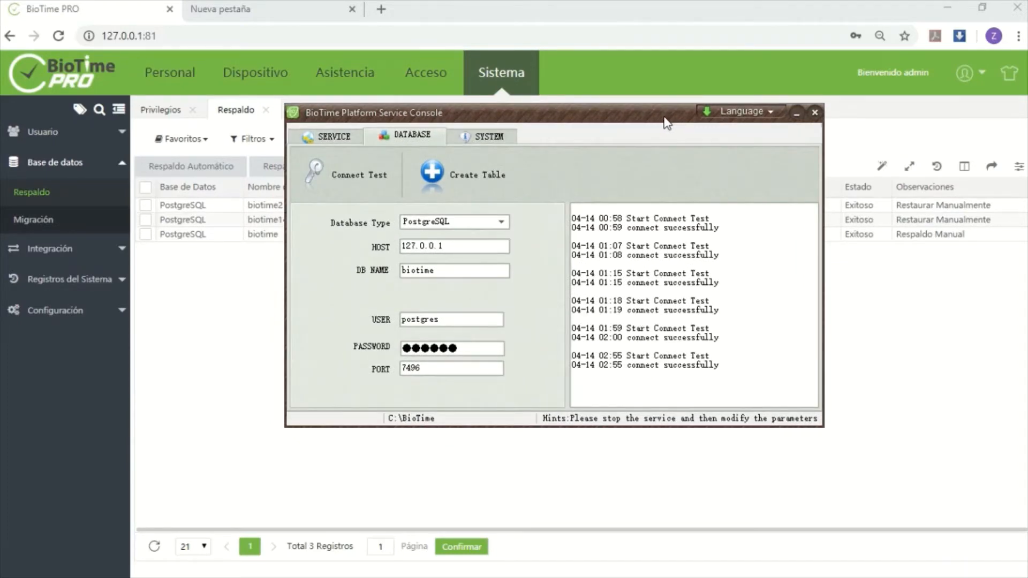
pyautogui.moveTo(632, 125); pyautogui.dragTo(647, 149)
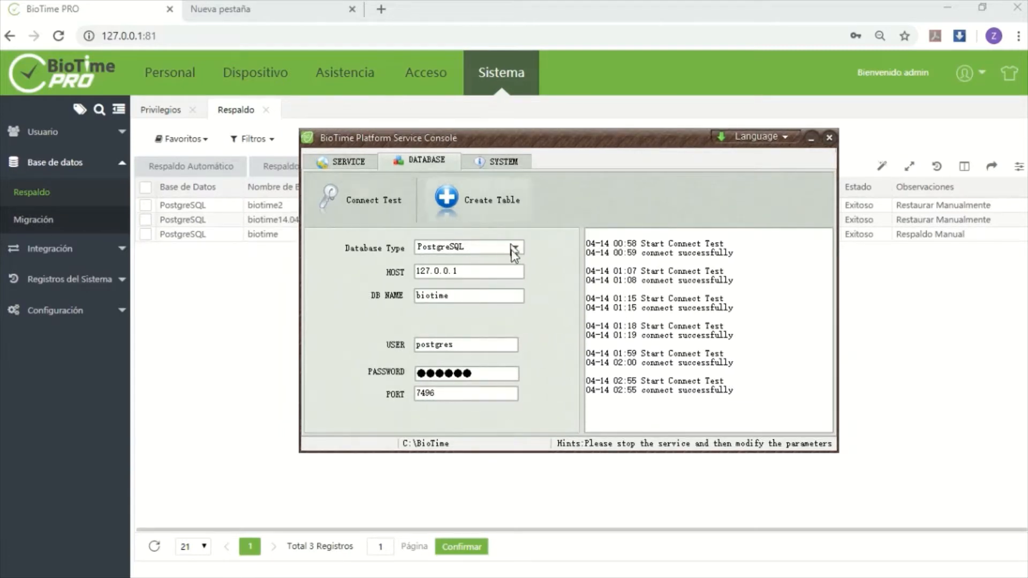
pyautogui.click(812, 141)
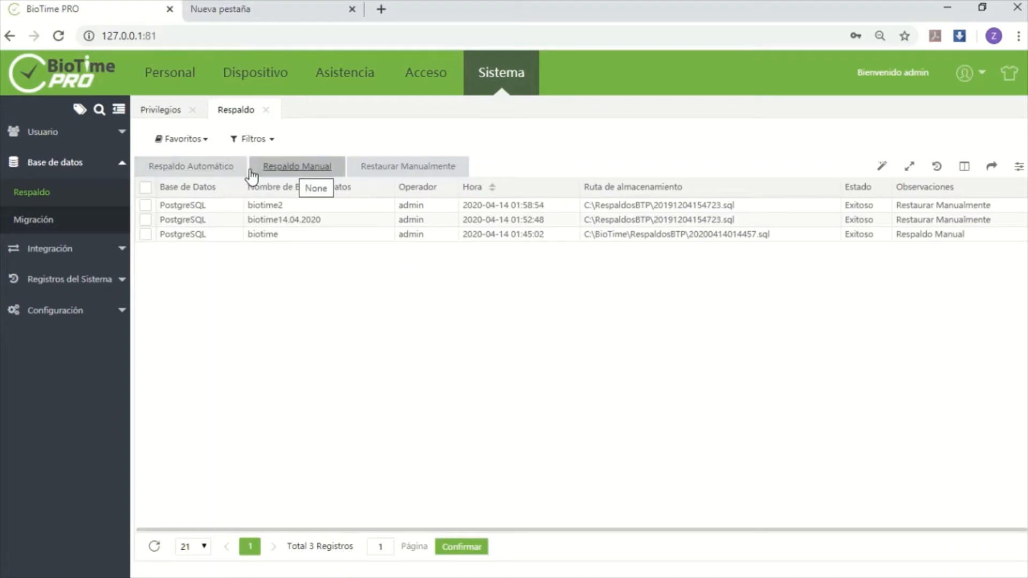
# Try an automatic backup schedule with frequency Semanalmente and day Viernes, cancelling it without saving
pyautogui.click(229, 171)
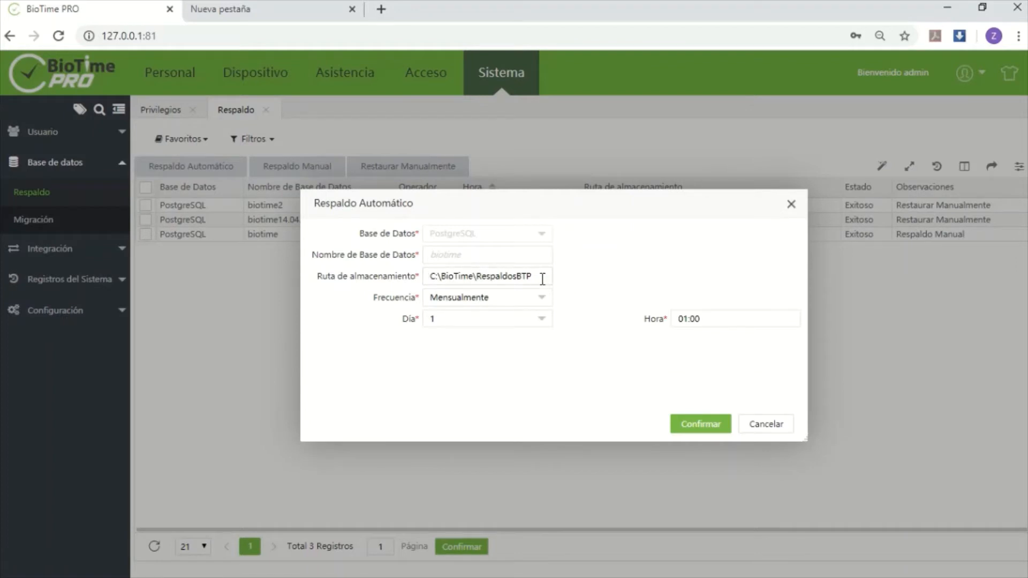
pyautogui.click(542, 300)
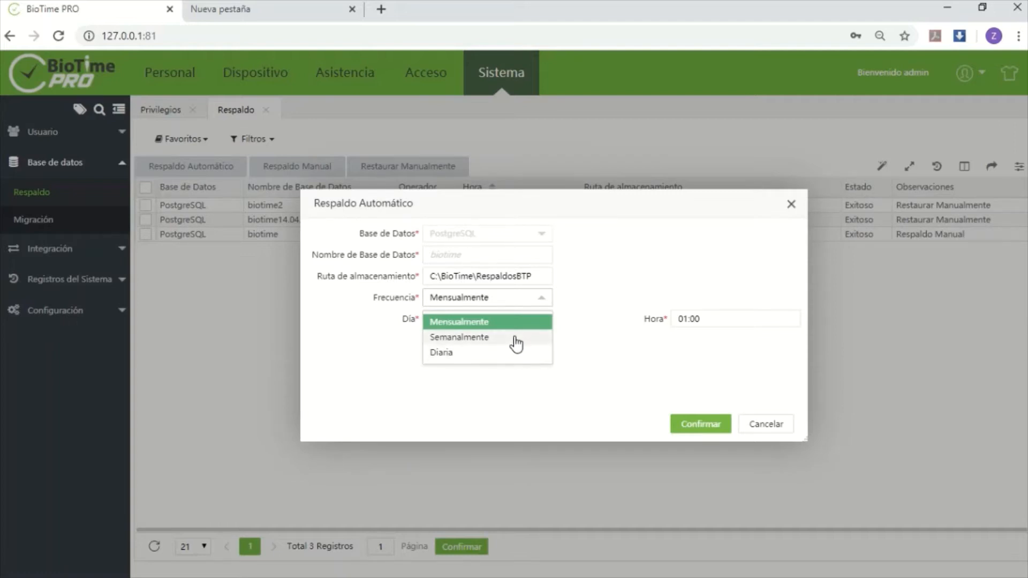
pyautogui.click(489, 339)
pyautogui.click(543, 324)
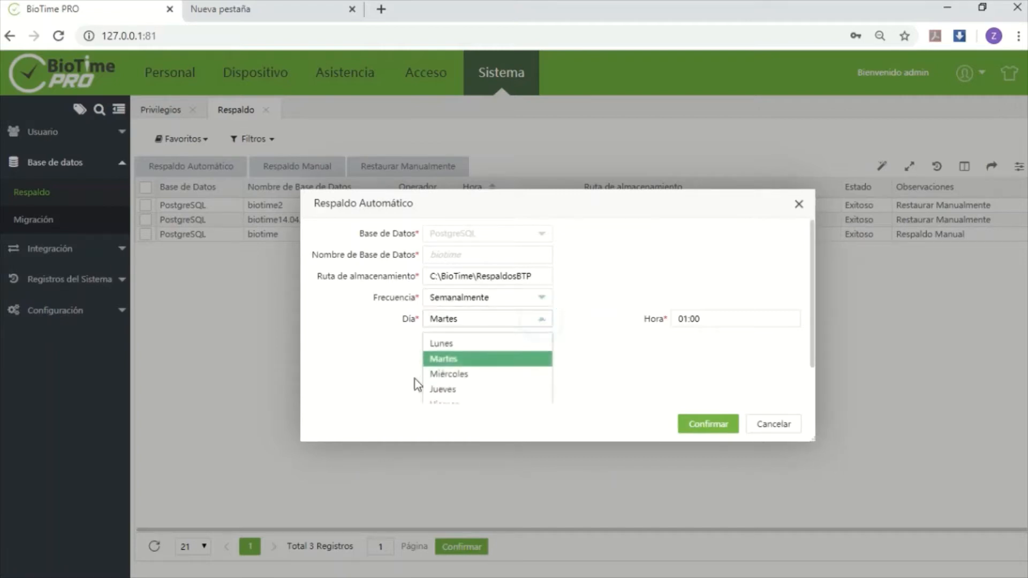
pyautogui.scroll(-2, 474, 375)
pyautogui.click(475, 362)
pyautogui.click(710, 320)
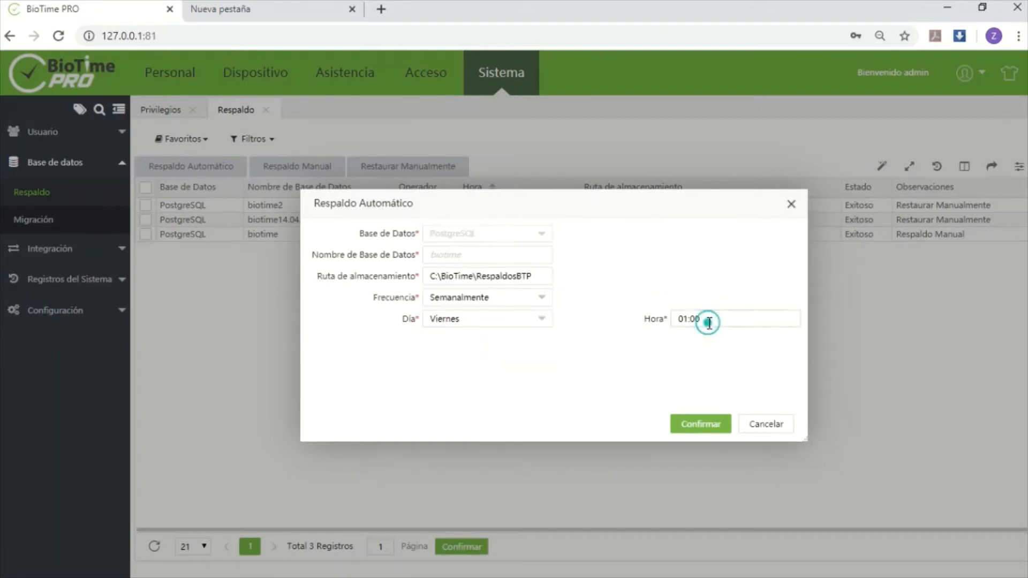
pyautogui.click(624, 359)
pyautogui.click(765, 426)
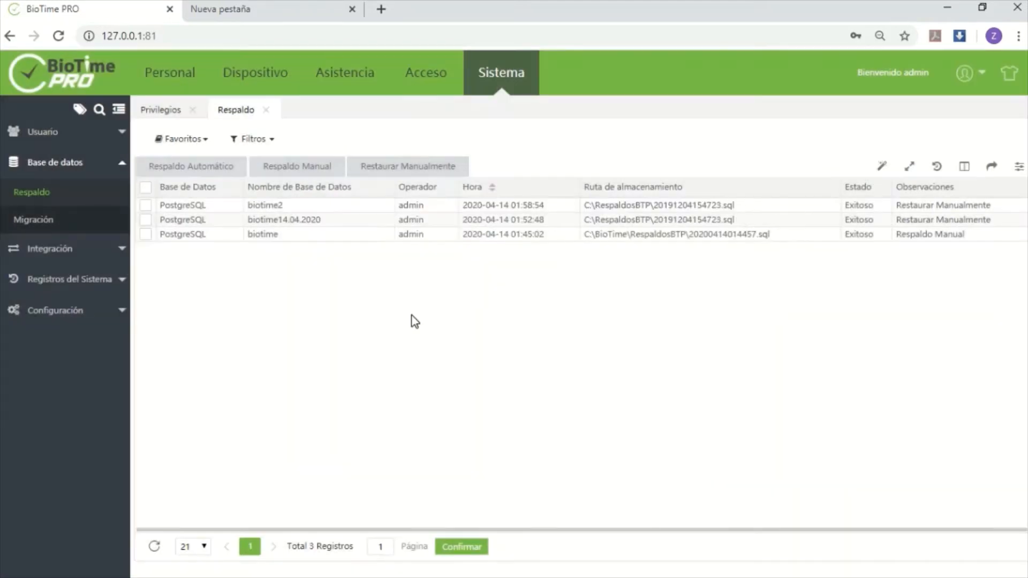
# Start a manual backup in BioTime PRO and copy the folder path C:\BioTime\RespaldosBTP from File Explorer
pyautogui.click(314, 175)
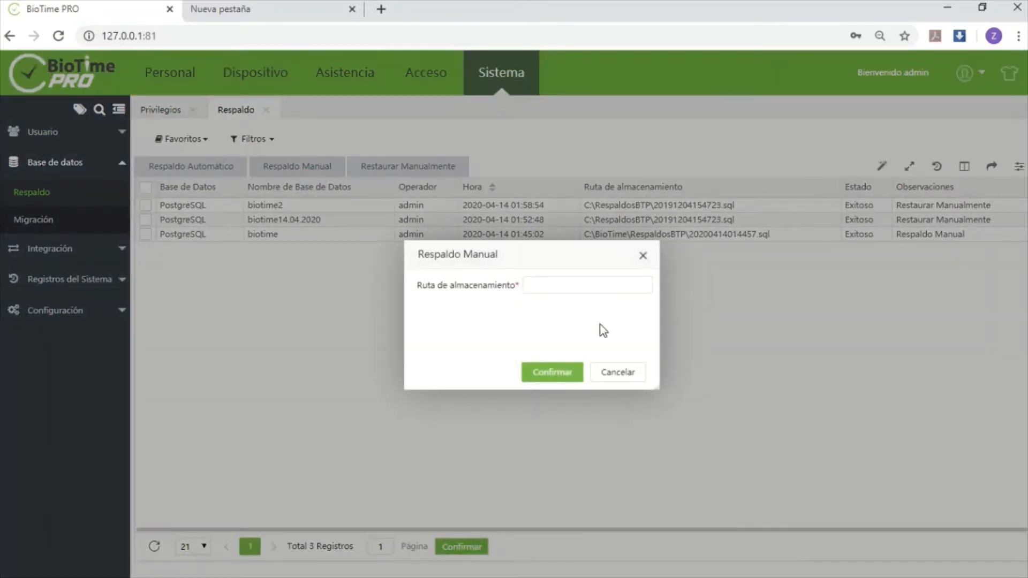
pyautogui.click(586, 284)
pyautogui.click(454, 331)
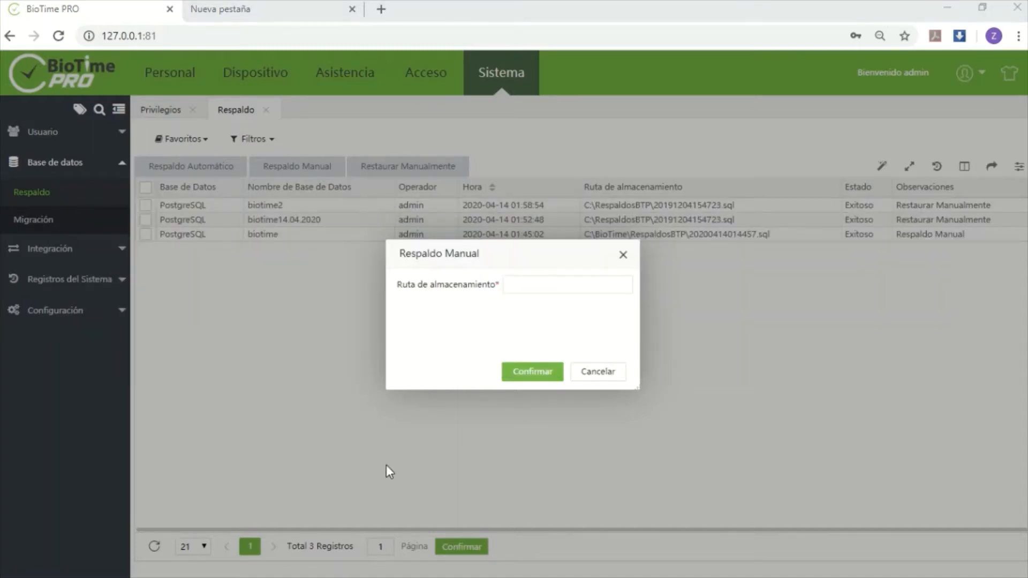
pyautogui.hotkey('alt', 'Tab')
pyautogui.press('Tab')
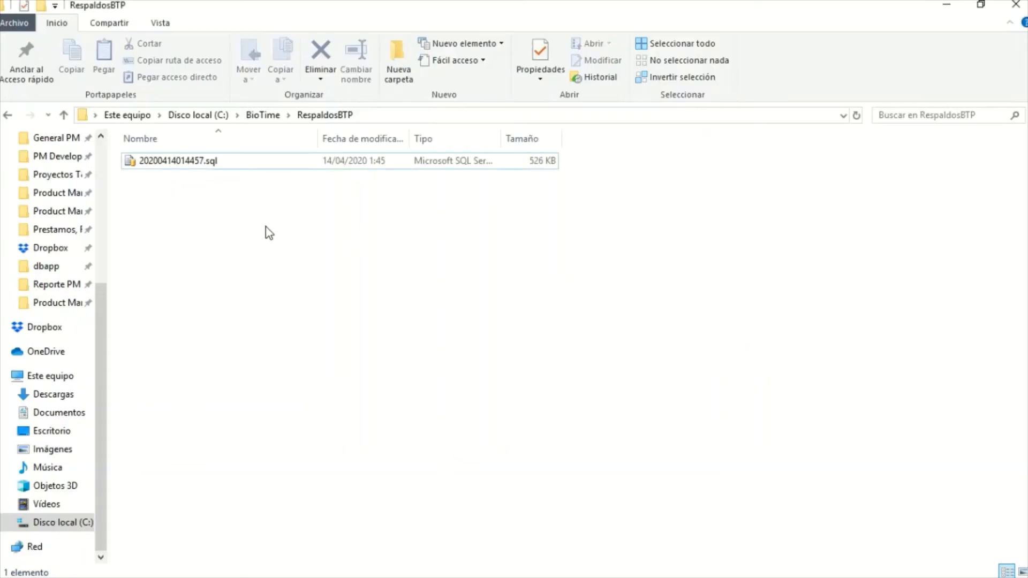
pyautogui.click(379, 117)
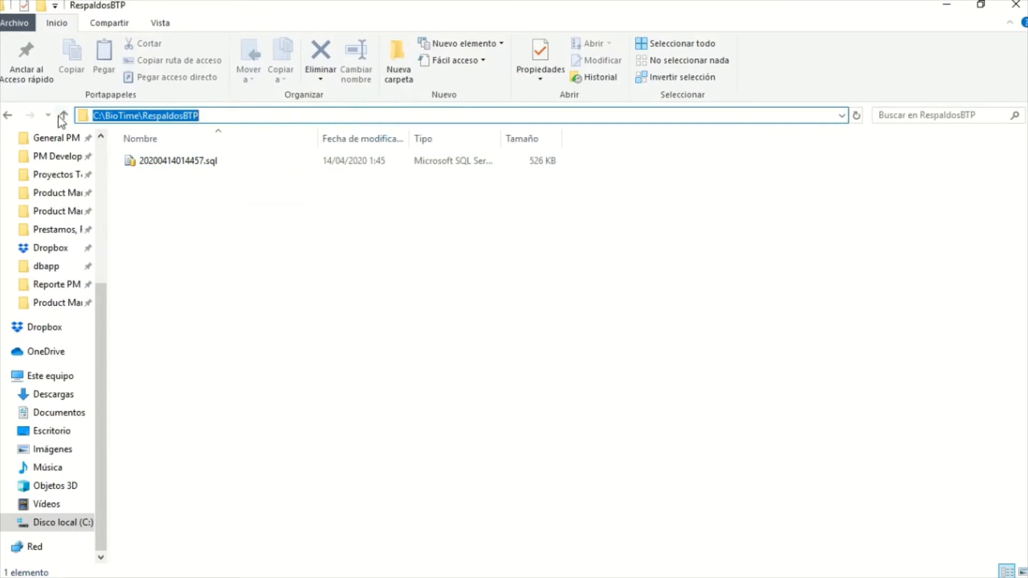
pyautogui.click(227, 116)
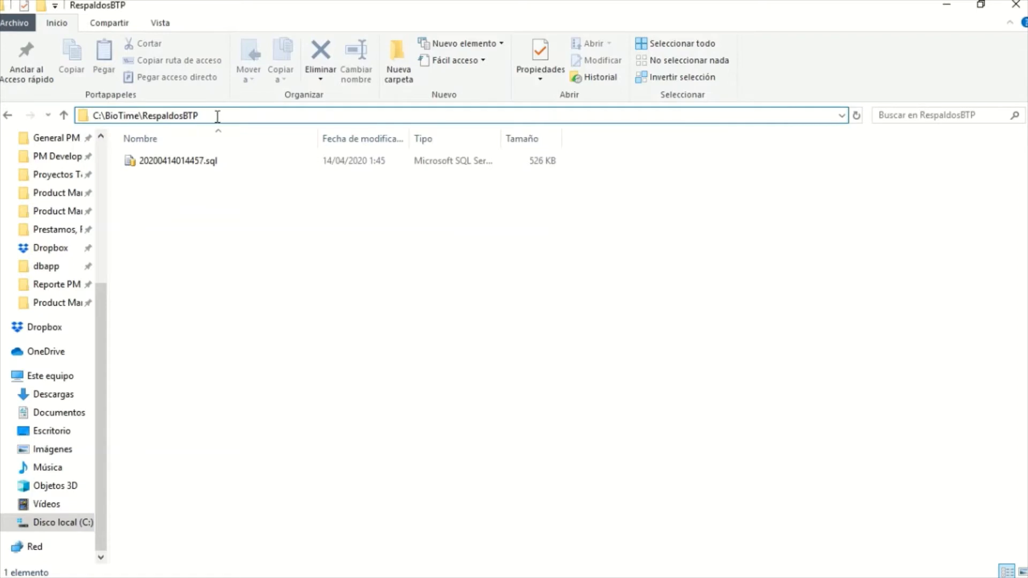
pyautogui.moveTo(213, 116); pyautogui.dragTo(94, 116)
pyautogui.hotkey('ctrl', 'c')
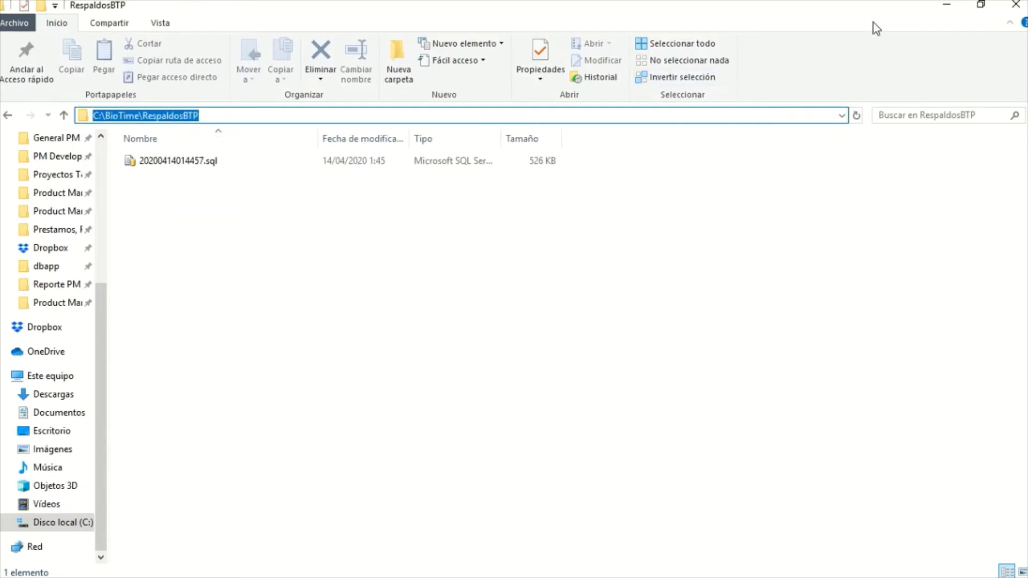
# Return to the manual backup form, enter C:\BioTime\RespaldosBTP as the storage path, and run the backup
pyautogui.click(945, 7)
pyautogui.click(533, 279)
pyautogui.hotkey('ctrl', 'v')
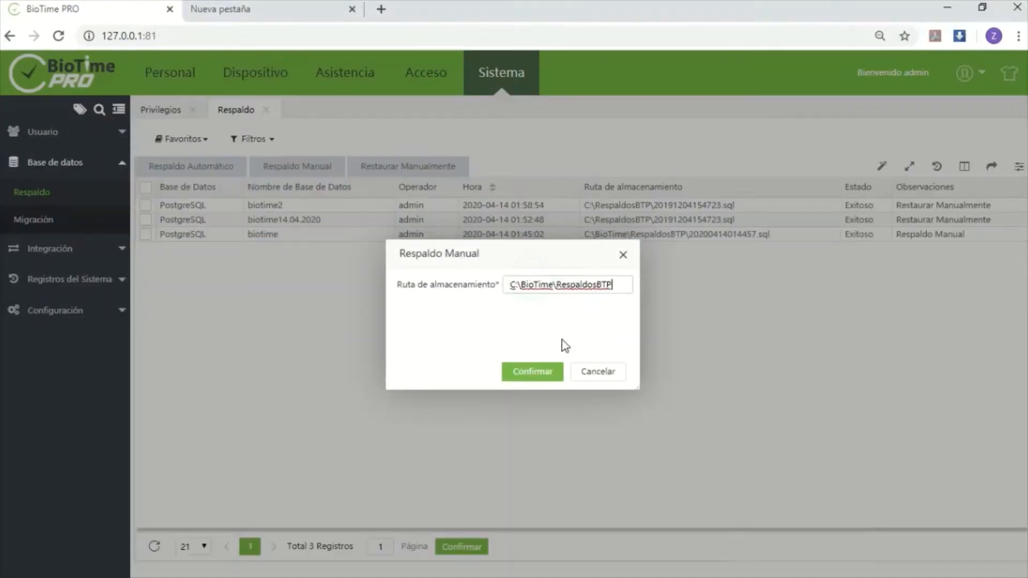
pyautogui.click(546, 372)
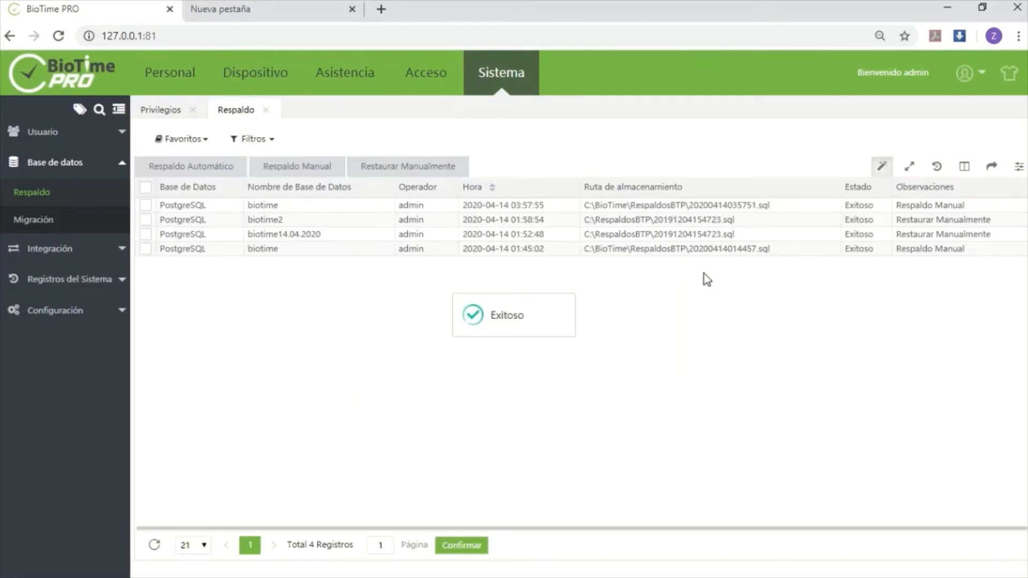
# Check the newly created backup file's name, date and size in the RespaldosBTP folder in File Explorer
pyautogui.click(730, 204)
pyautogui.click(948, 8)
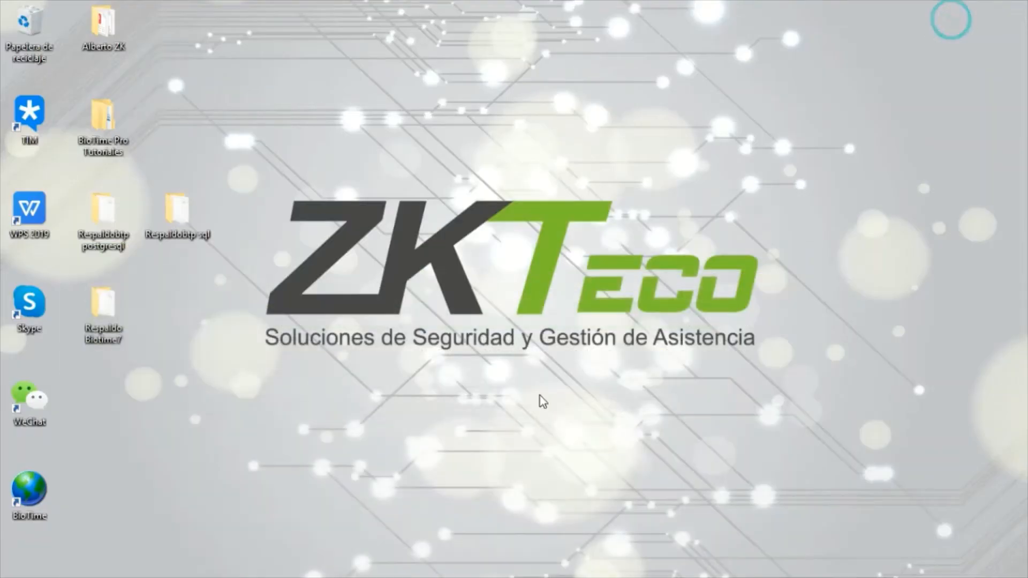
pyautogui.click(168, 572)
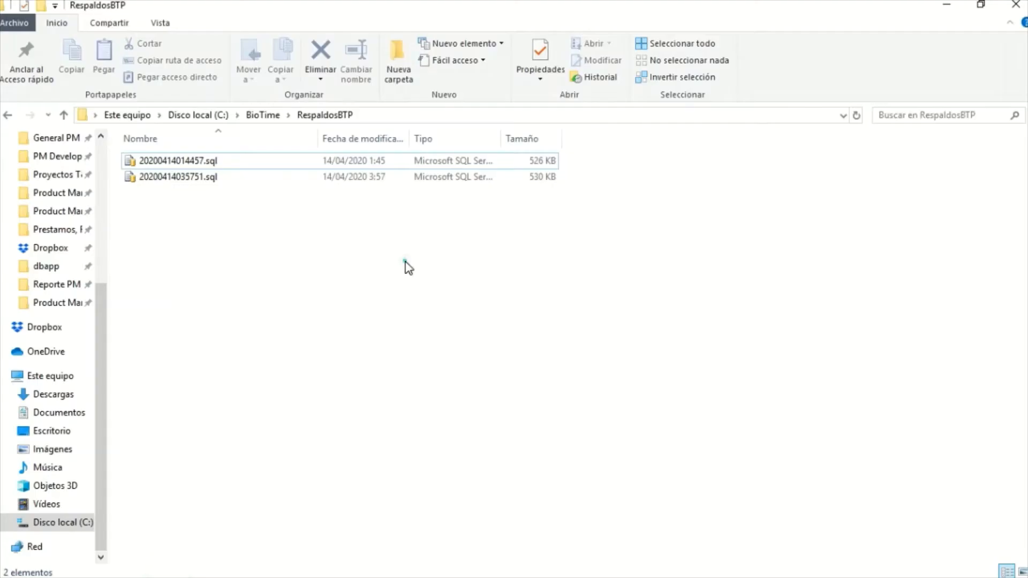
pyautogui.click(395, 178)
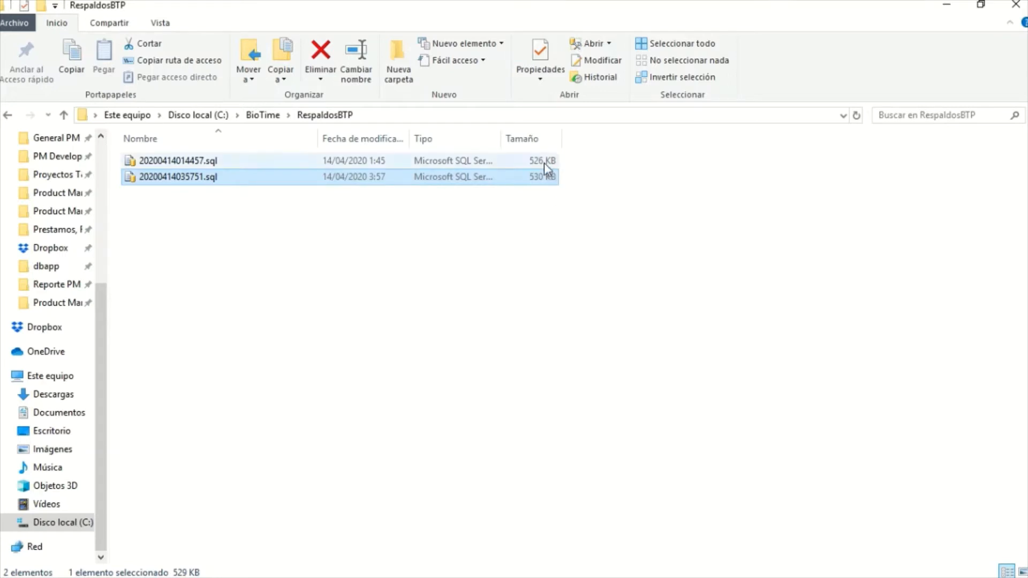
pyautogui.click(944, 9)
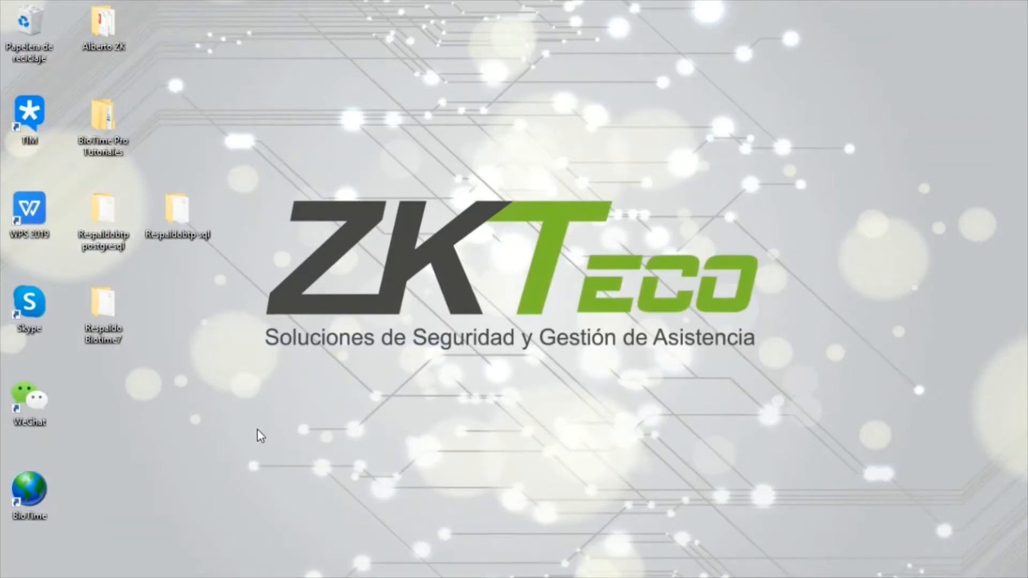
# Return to BioTime PRO in the browser and open the manual restore form for the database
pyautogui.click(199, 565)
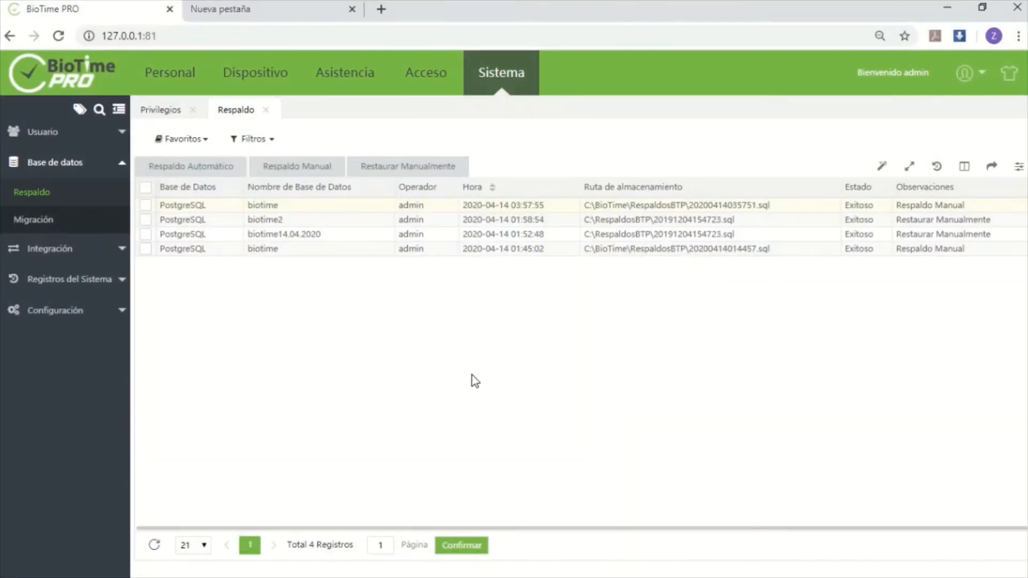
pyautogui.click(431, 166)
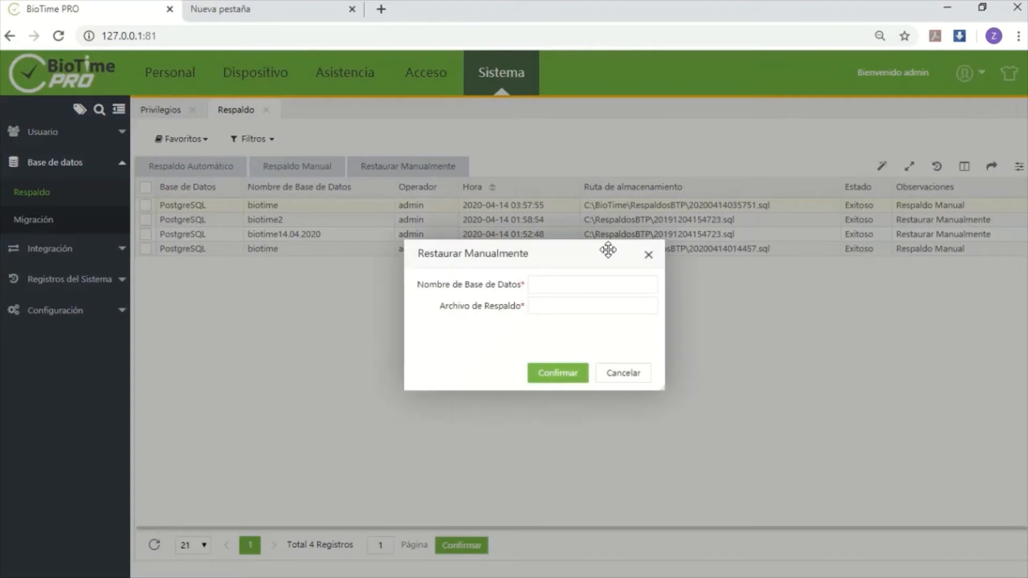
pyautogui.click(602, 287)
pyautogui.click(833, 329)
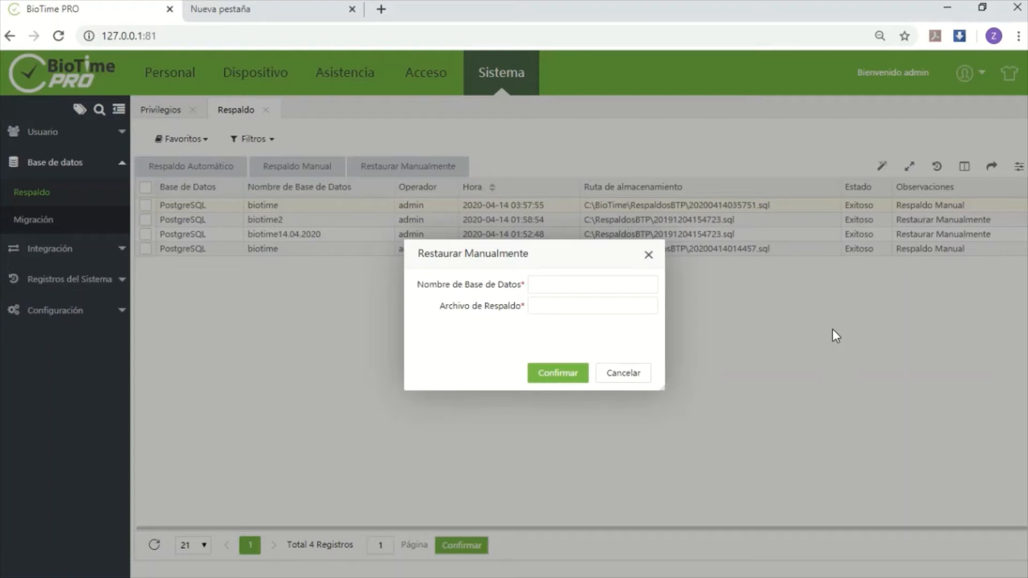
pyautogui.click(550, 308)
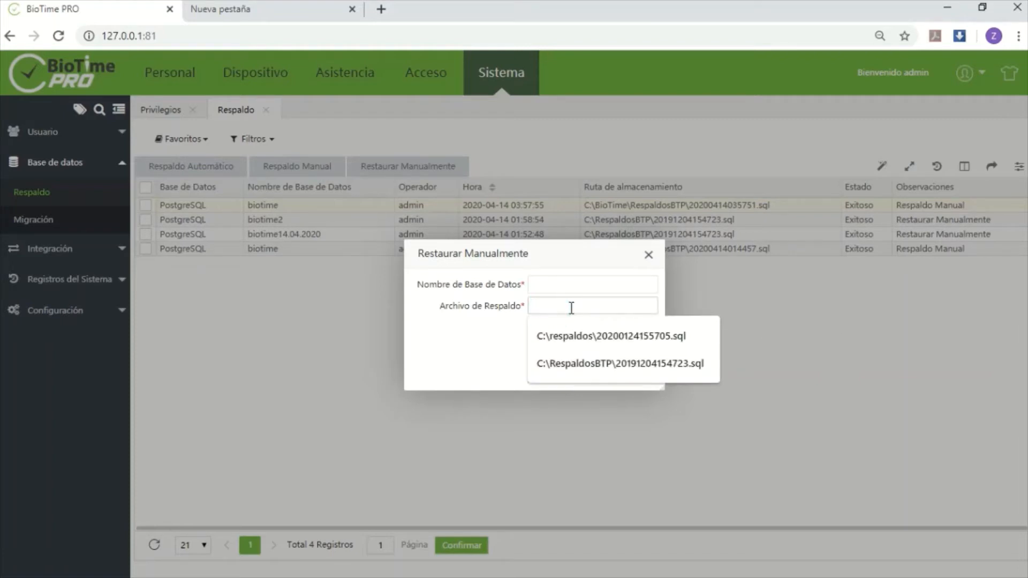
# Switch to File Explorer and examine the RespaldosBTP folder path and the 20200414014457.sql file name for the restore
pyautogui.hotkey('alt', 'Tab')
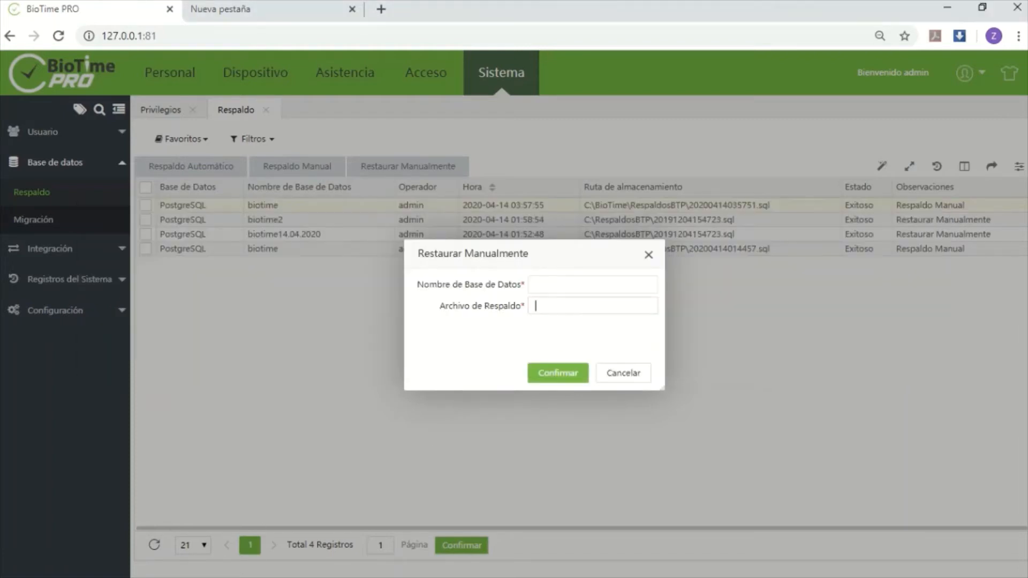
pyautogui.click(948, 7)
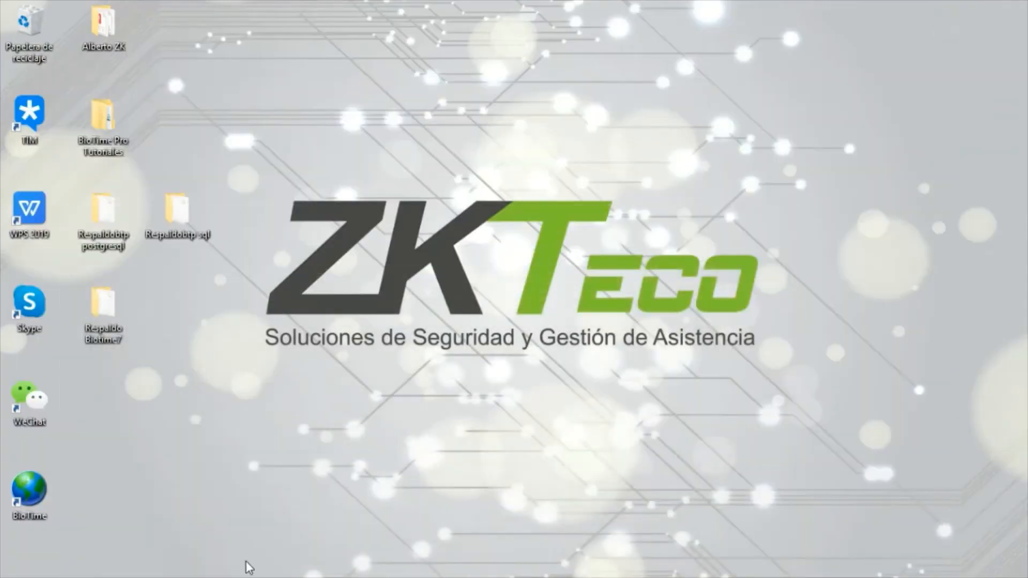
pyautogui.click(160, 567)
pyautogui.click(275, 248)
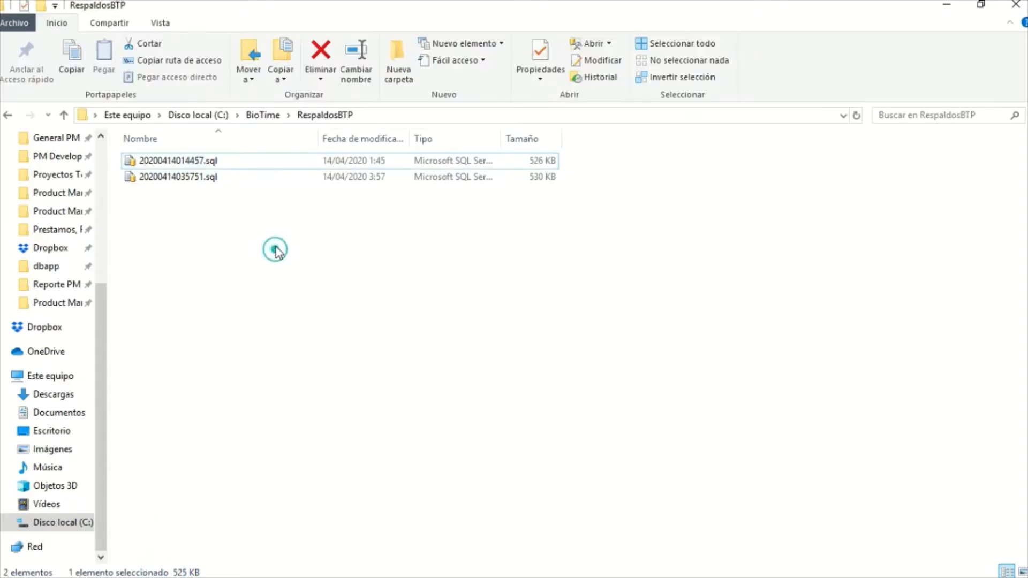
pyautogui.click(405, 114)
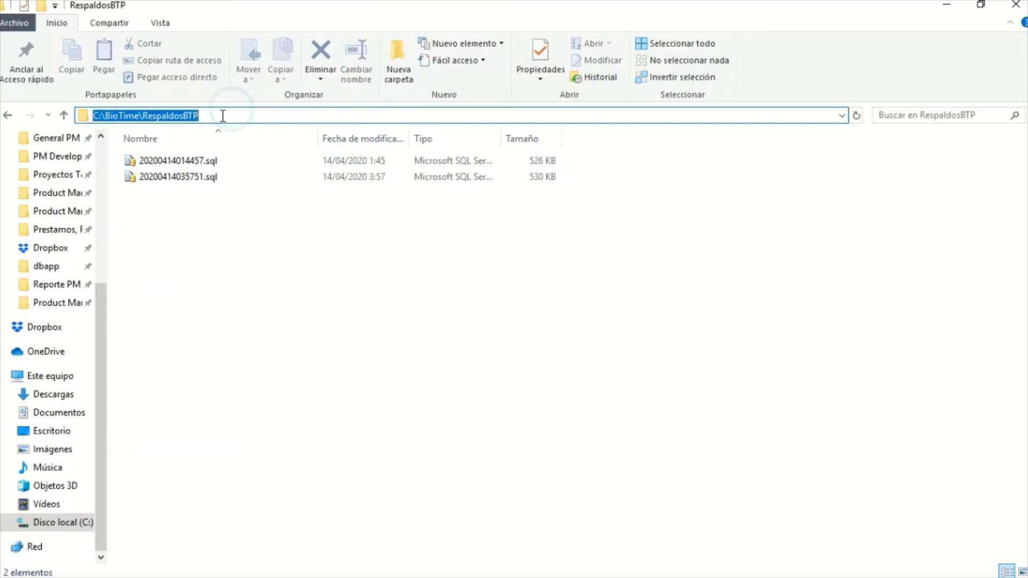
pyautogui.click(225, 115)
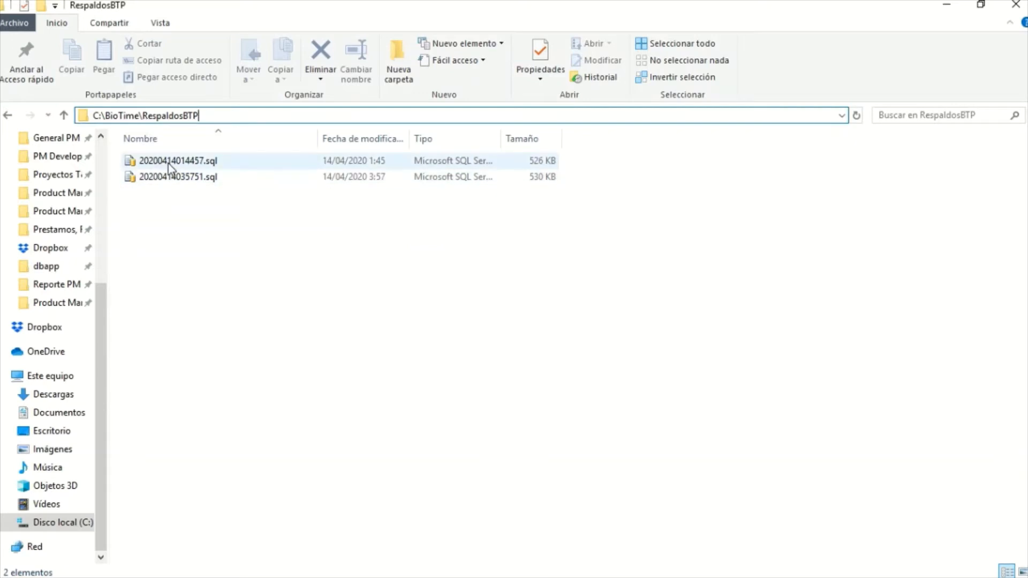
pyautogui.click(230, 163)
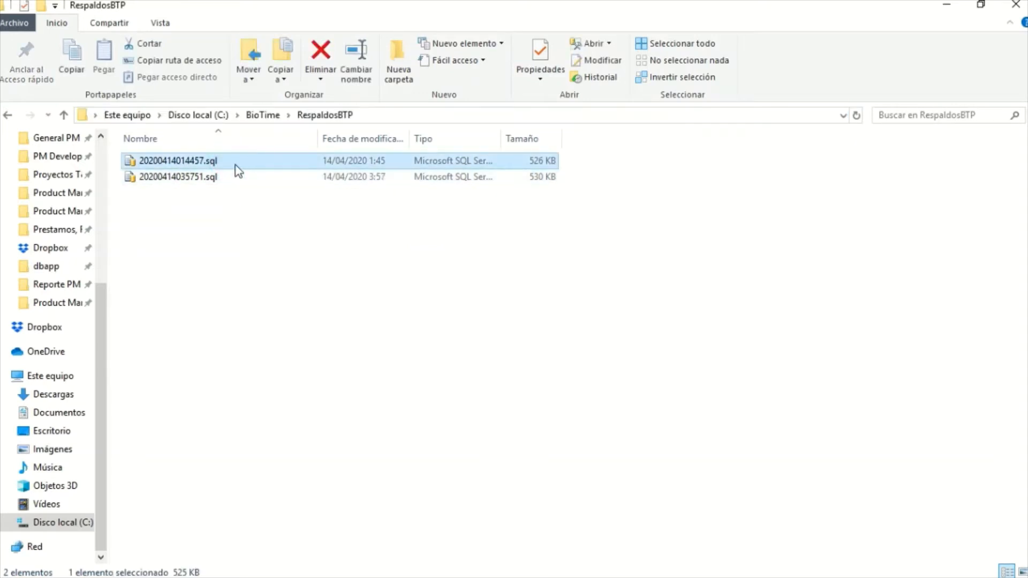
pyautogui.click(935, 9)
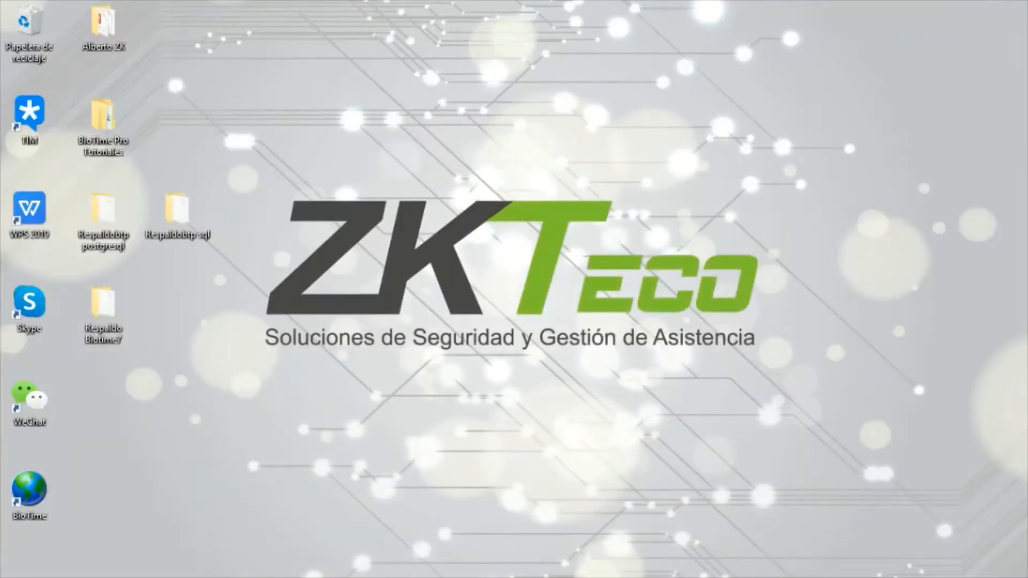
# Return to the browser and manually restore the backup C:\respaldos\20200124155705.sql into a database named biotime2
pyautogui.click(184, 559)
pyautogui.click(562, 283)
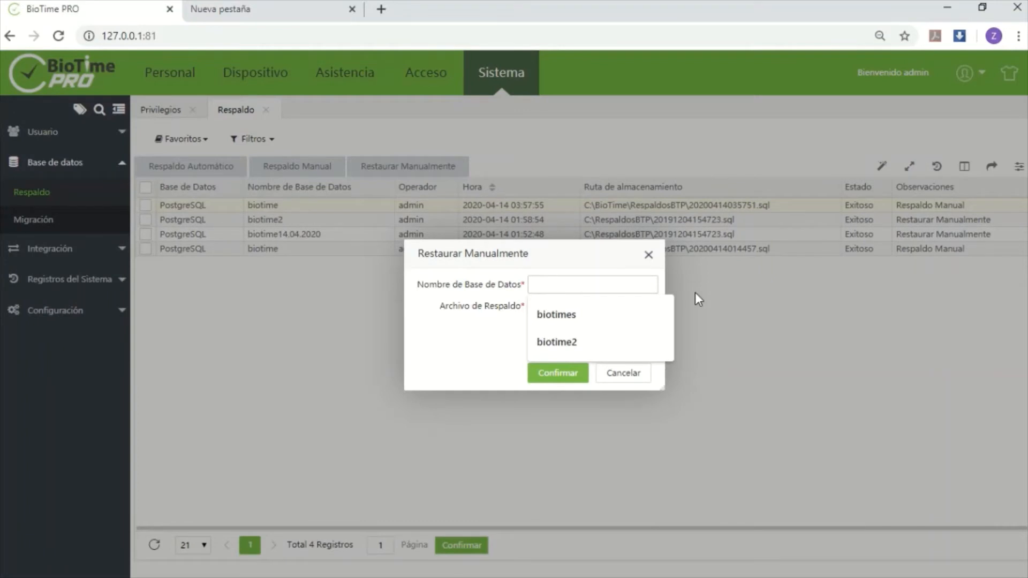
pyautogui.write('biti')
pyautogui.press('BackSpace')
pyautogui.press('BackSpace')
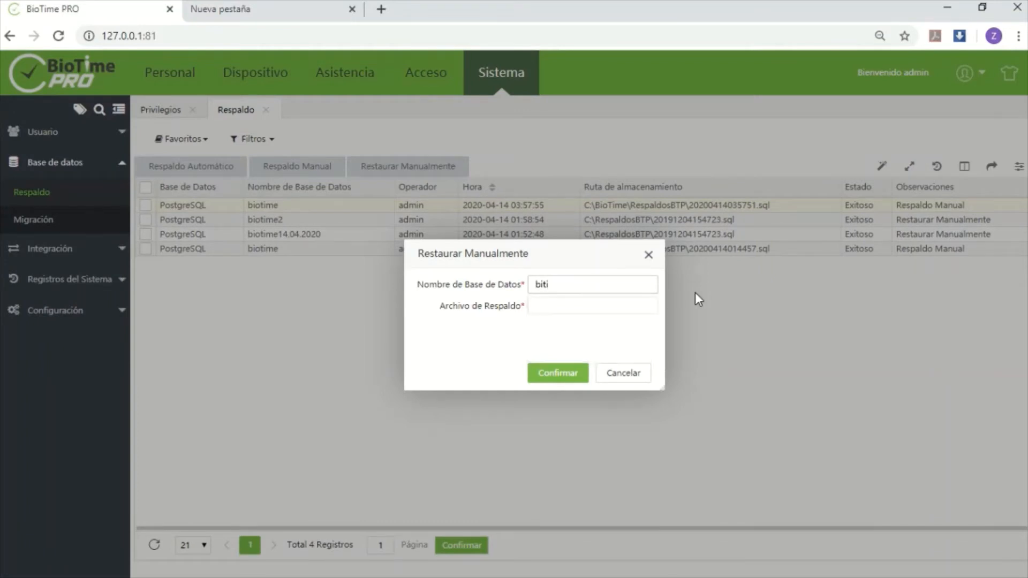
pyautogui.write('otime2')
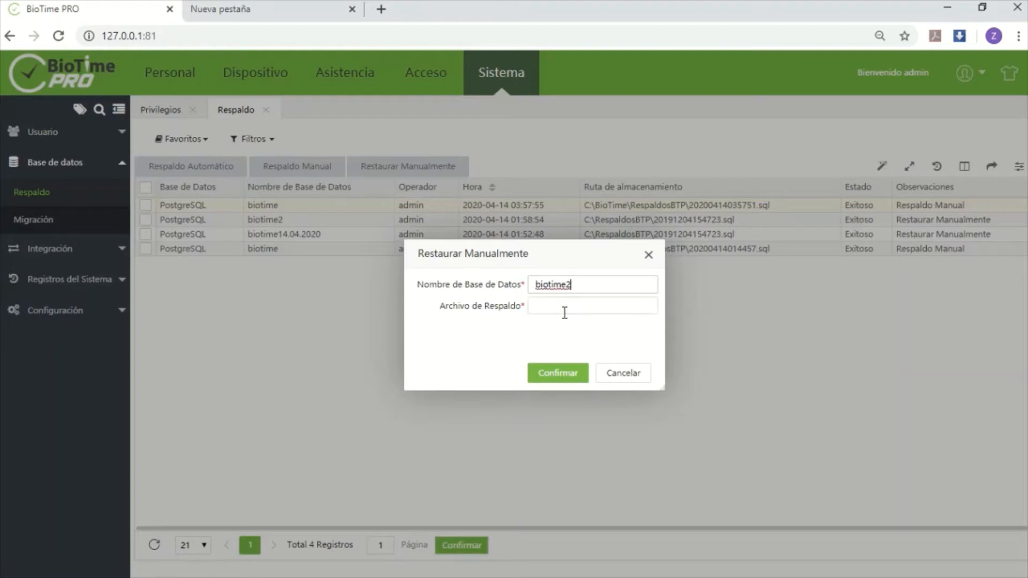
pyautogui.click(565, 313)
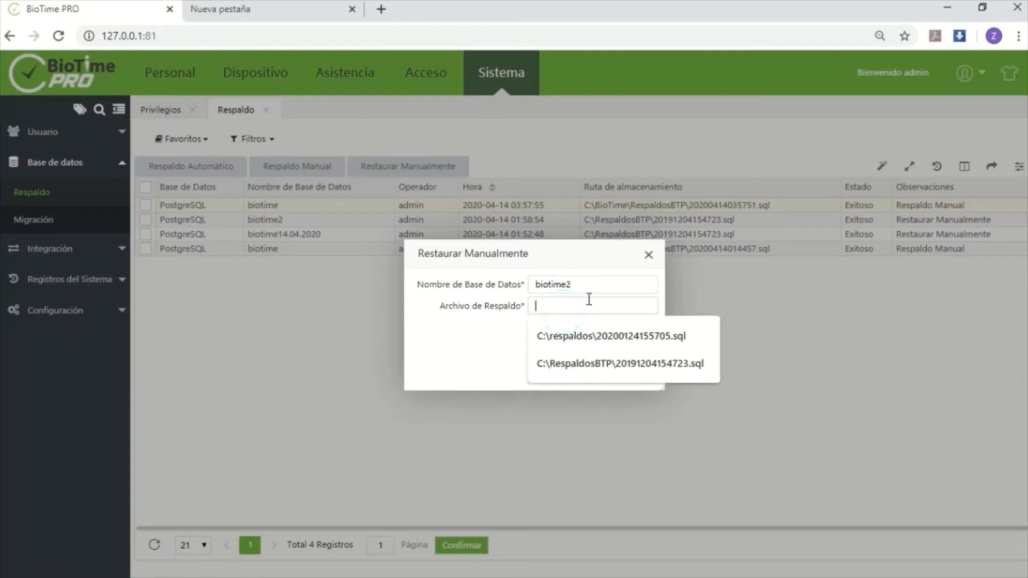
pyautogui.click(659, 343)
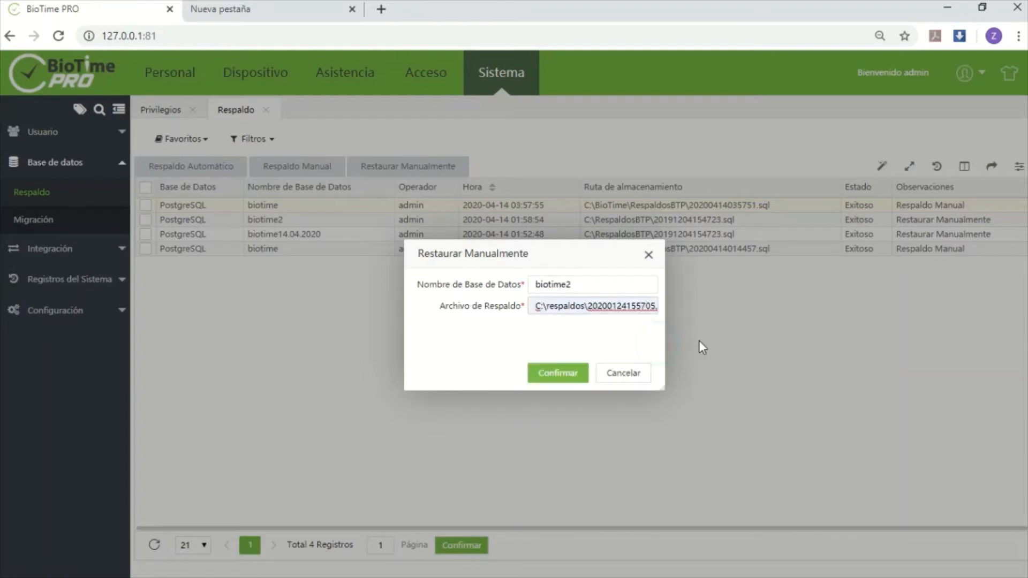
pyautogui.click(569, 376)
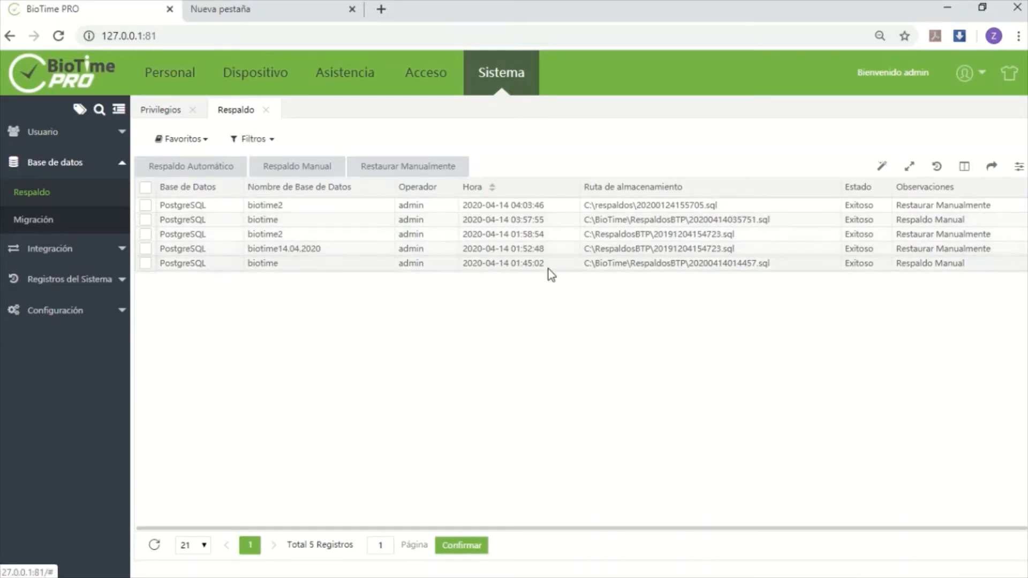
# Review the employee list in the Personal module, and minimize the browser to show the desktop
pyautogui.click(183, 89)
pyautogui.click(38, 244)
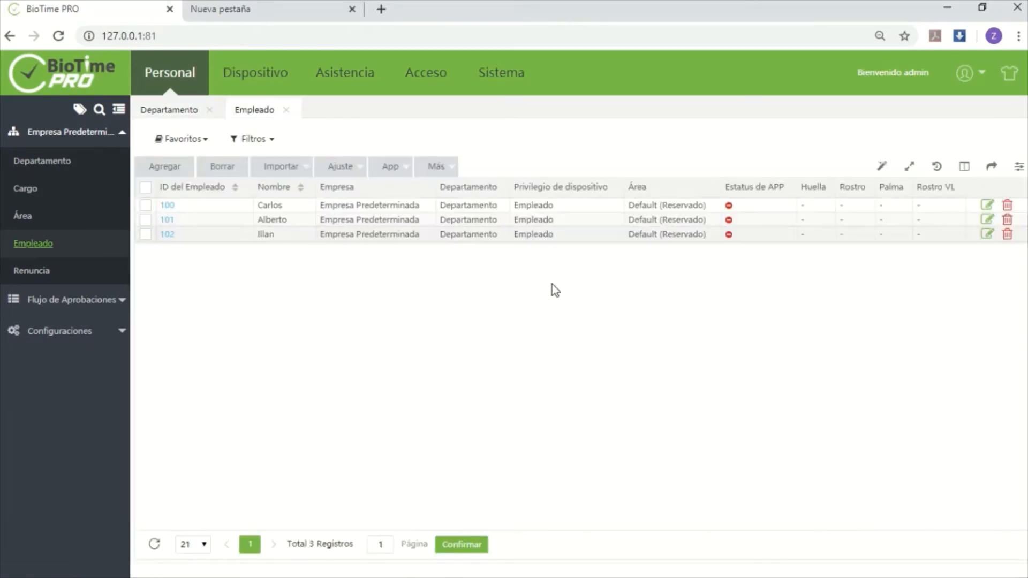
pyautogui.click(947, 9)
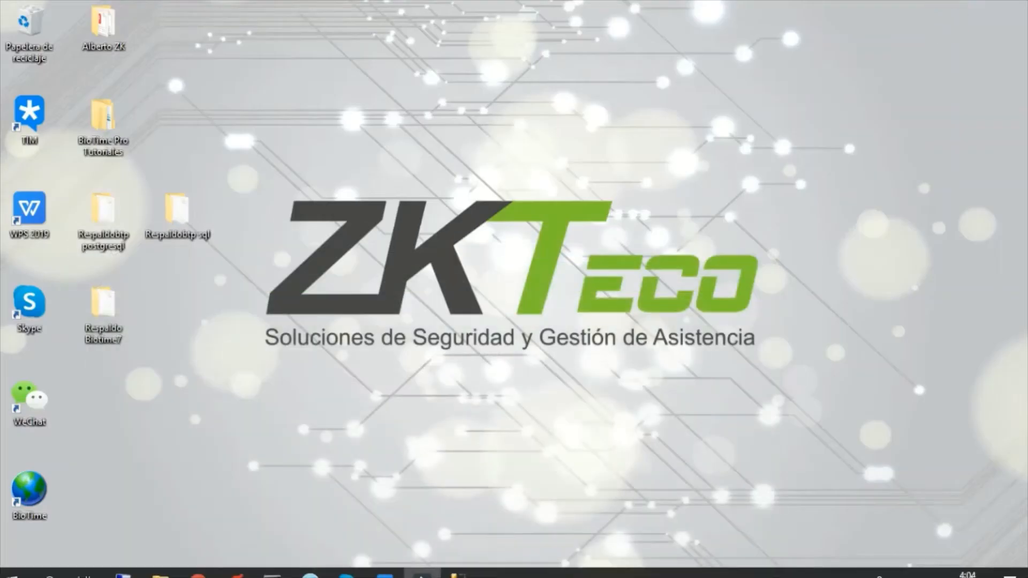
# Open the BioTime Platform Service Console from the desktop, check its database settings, and stop the service
pyautogui.click(905, 567)
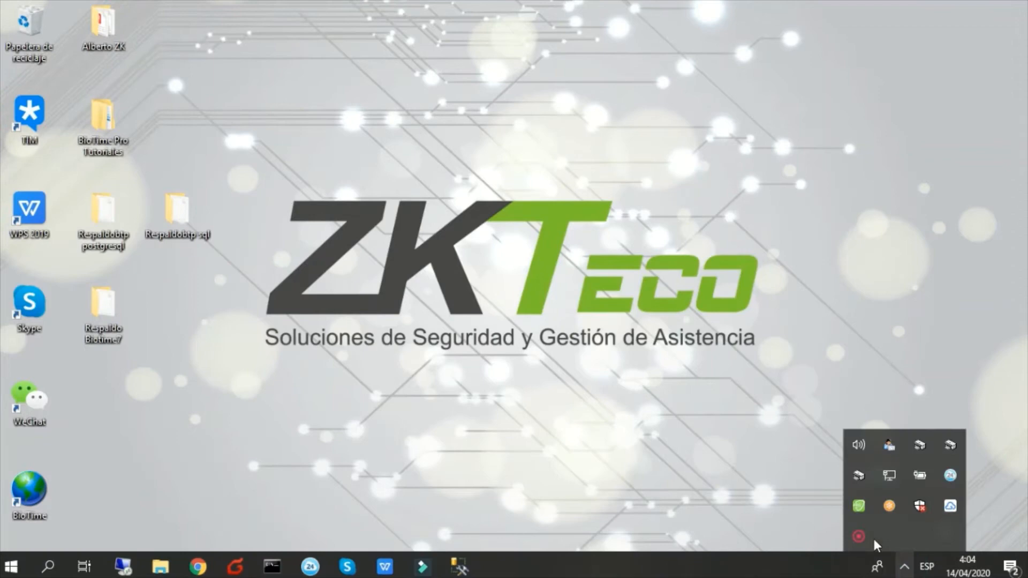
pyautogui.doubleClick(860, 505)
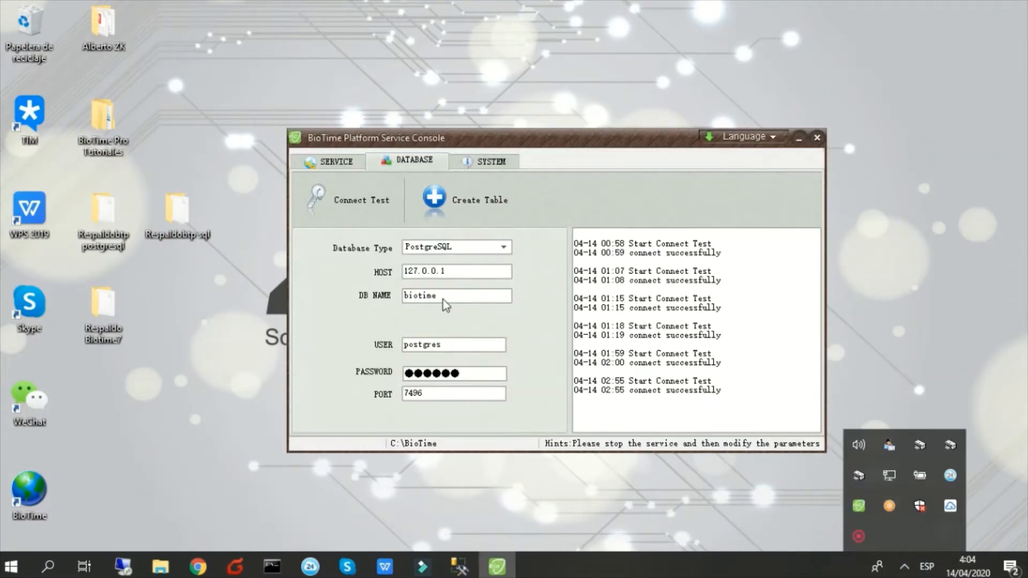
pyautogui.click(336, 163)
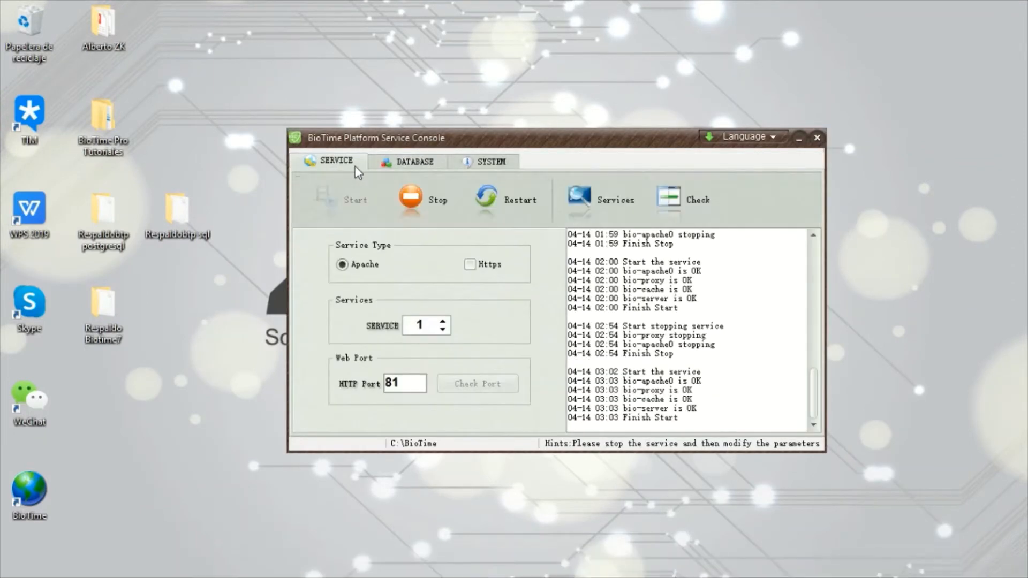
pyautogui.click(414, 161)
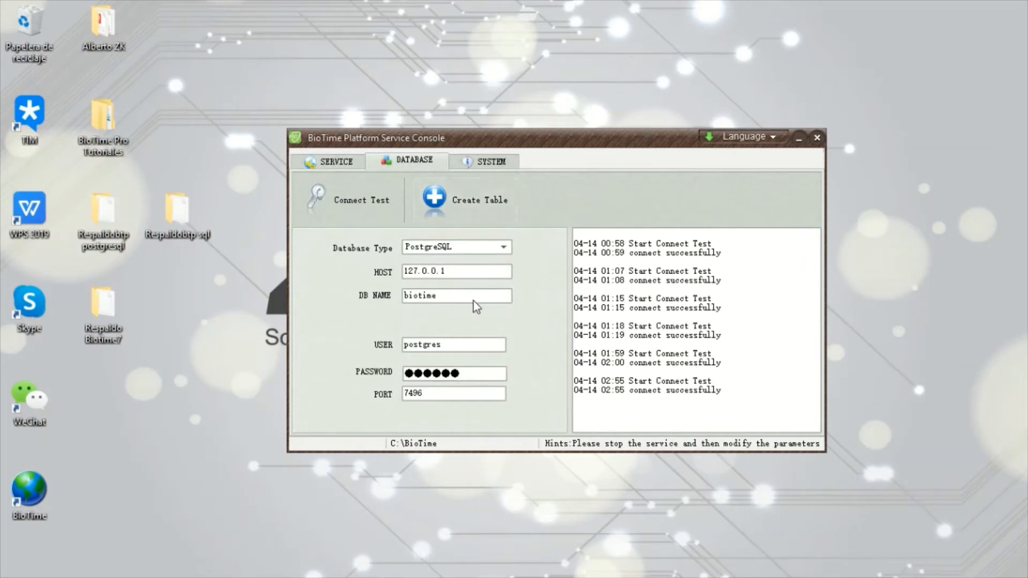
pyautogui.click(338, 163)
pyautogui.click(423, 200)
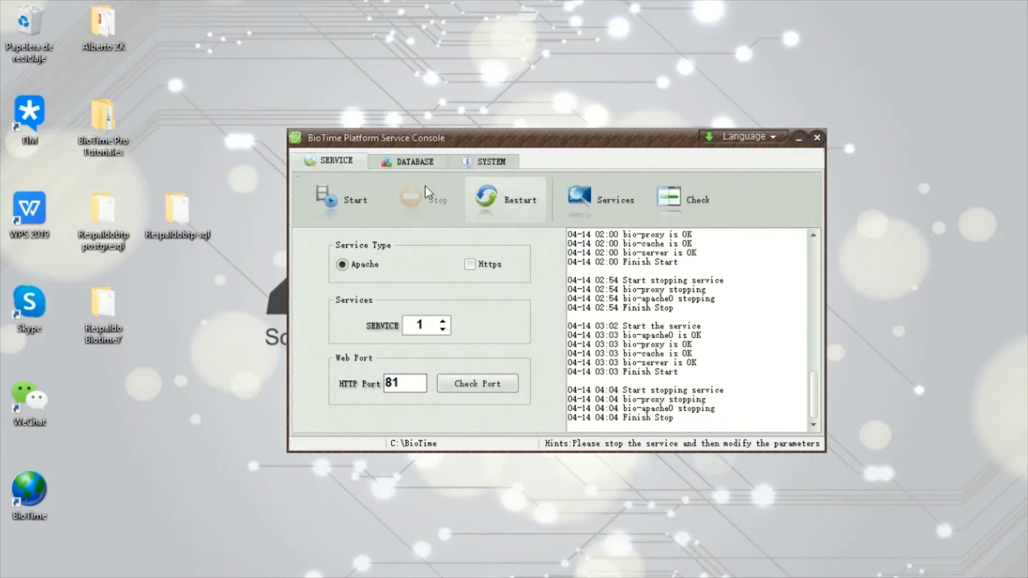
# Set the database name to biotime2 in the service console's database settings and test the connection
pyautogui.click(403, 162)
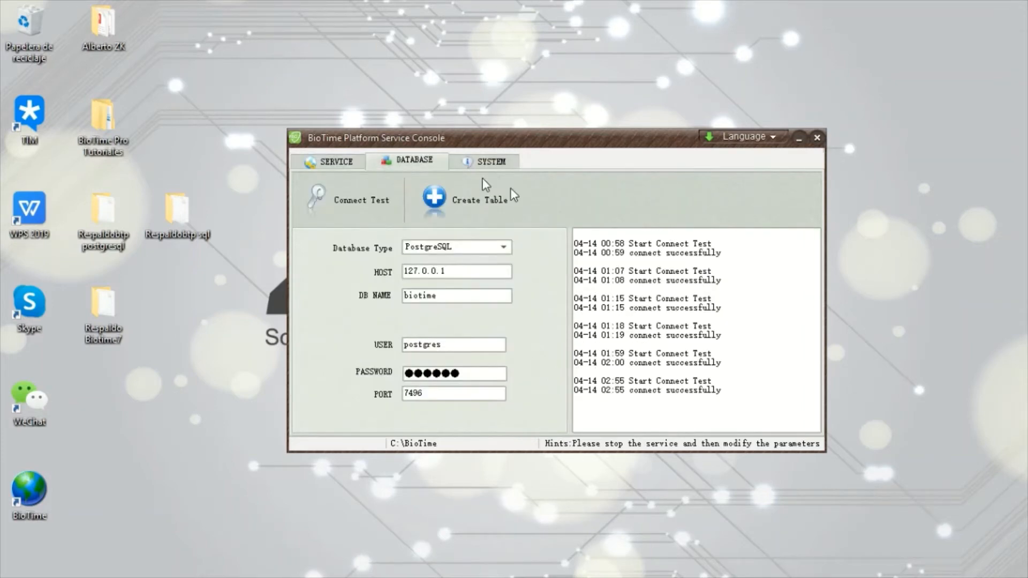
pyautogui.click(482, 295)
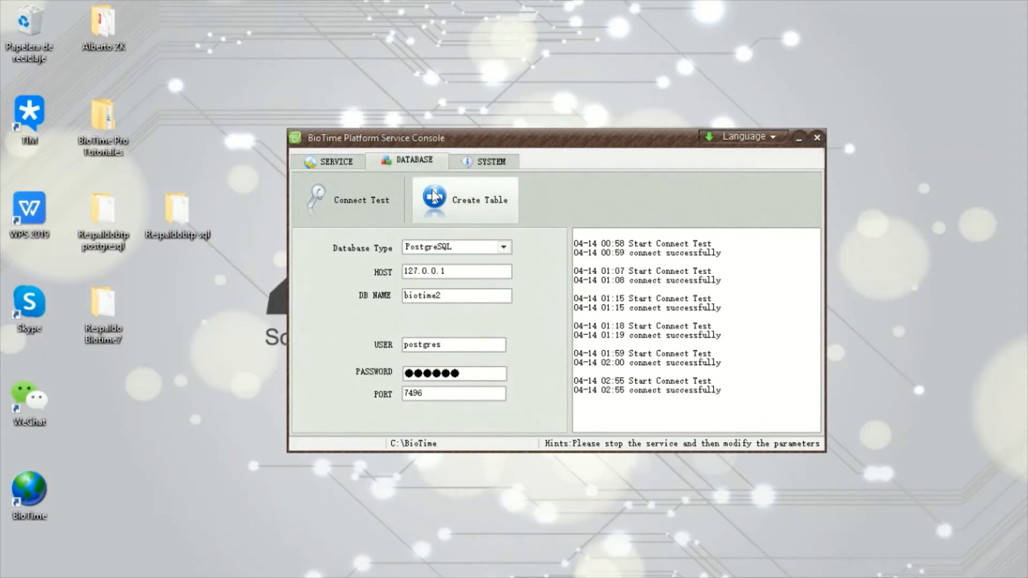
pyautogui.click(365, 204)
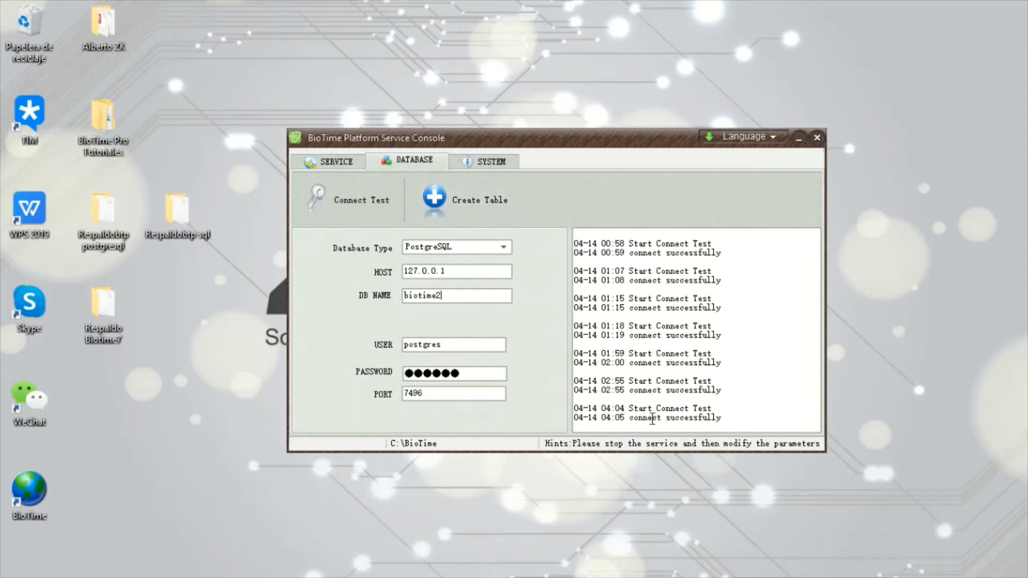
# Start the BioTime service again and minimize the service console
pyautogui.click(335, 161)
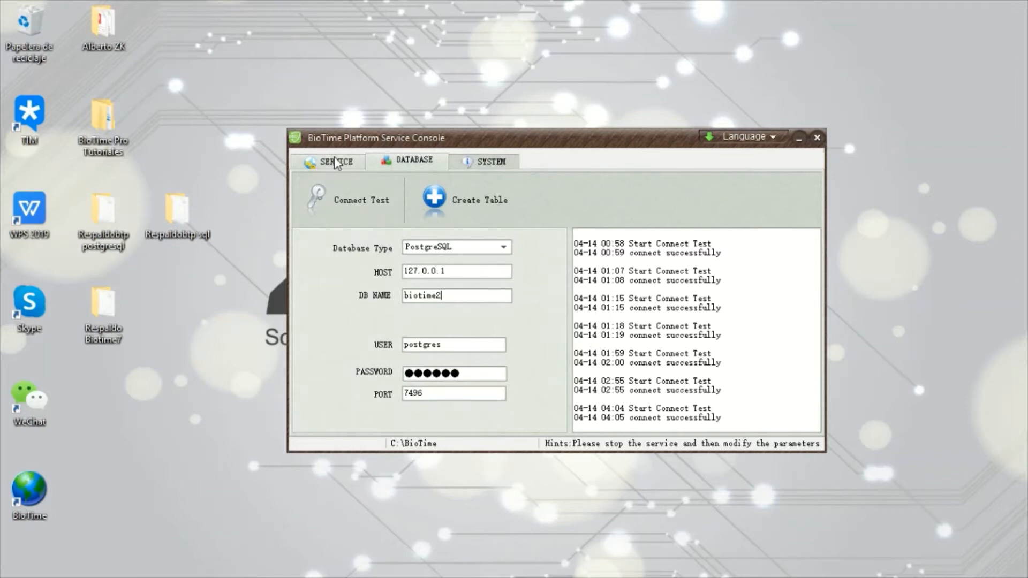
pyautogui.click(351, 202)
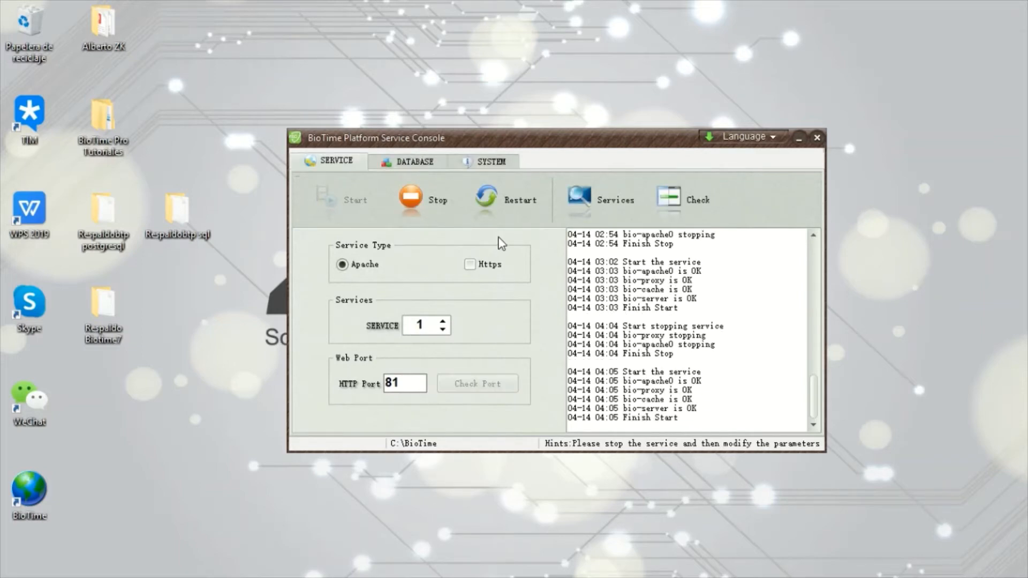
pyautogui.click(800, 138)
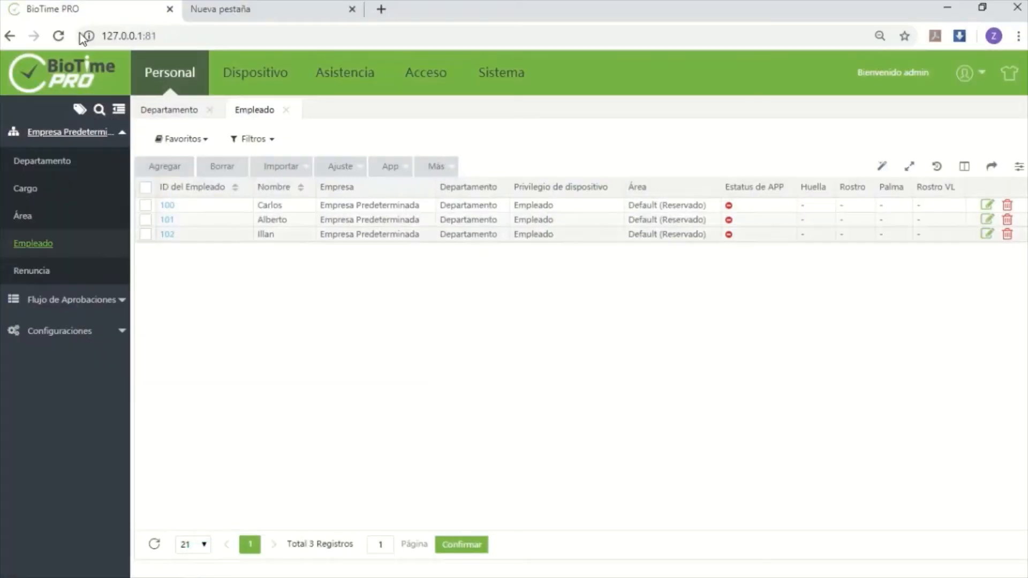
# Reload BioTime PRO in the browser and log in as admin with the account password
pyautogui.click(59, 35)
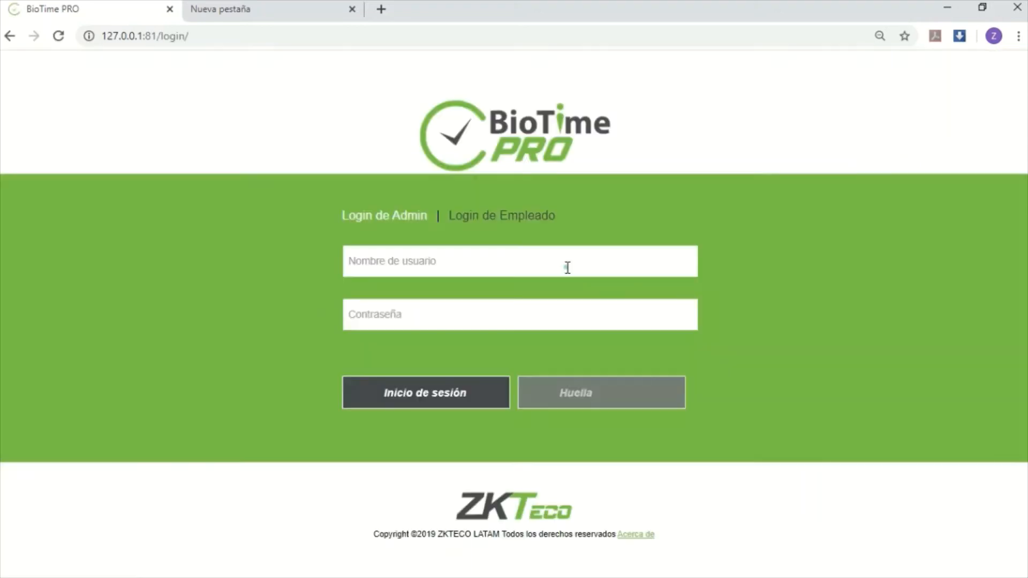
pyautogui.click(595, 260)
pyautogui.write('admin')
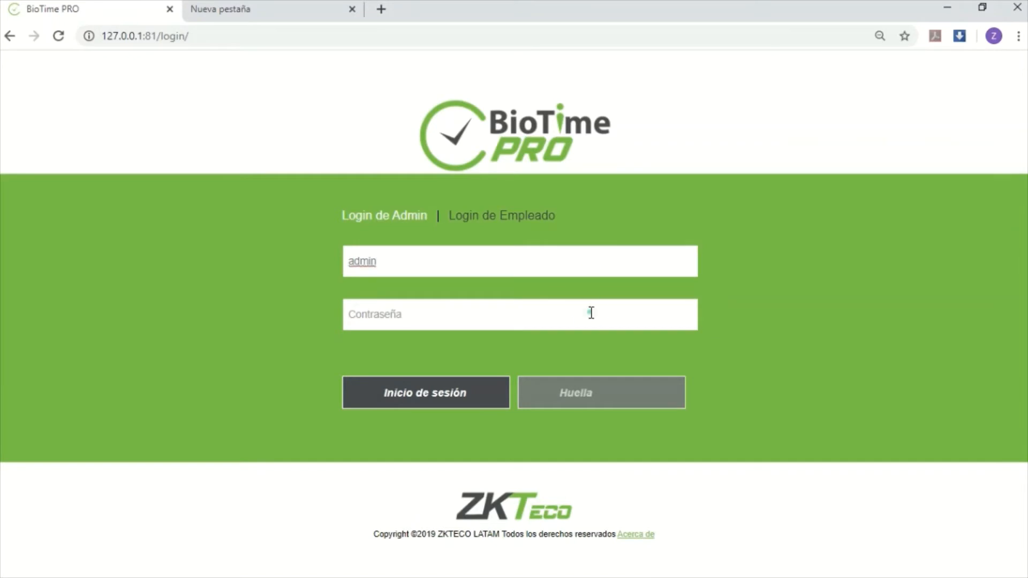
pyautogui.click(591, 312)
pyautogui.write('***')
pyautogui.click(475, 401)
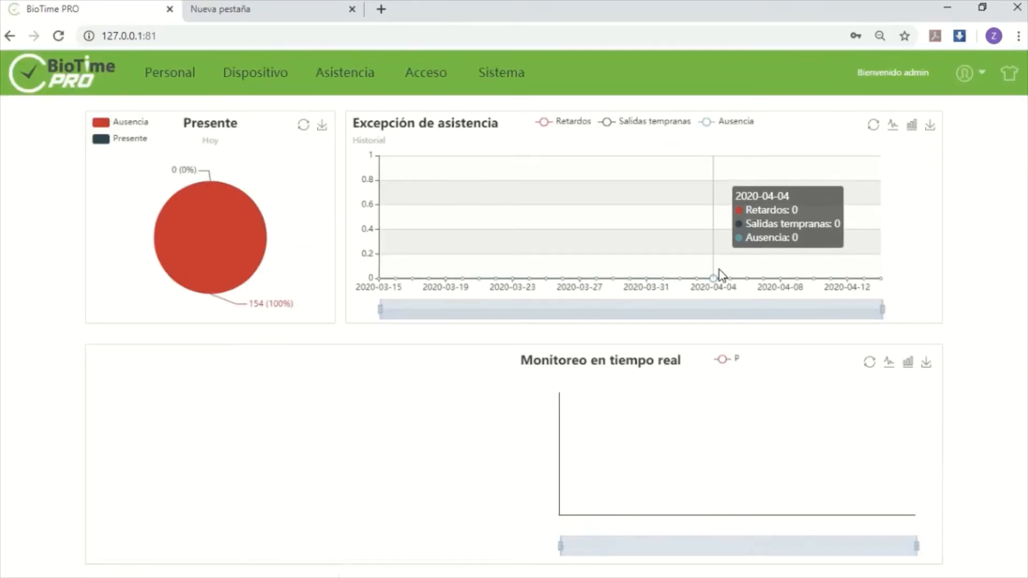
# Review the restored employee list, the device list, and the events under the device data
pyautogui.click(168, 75)
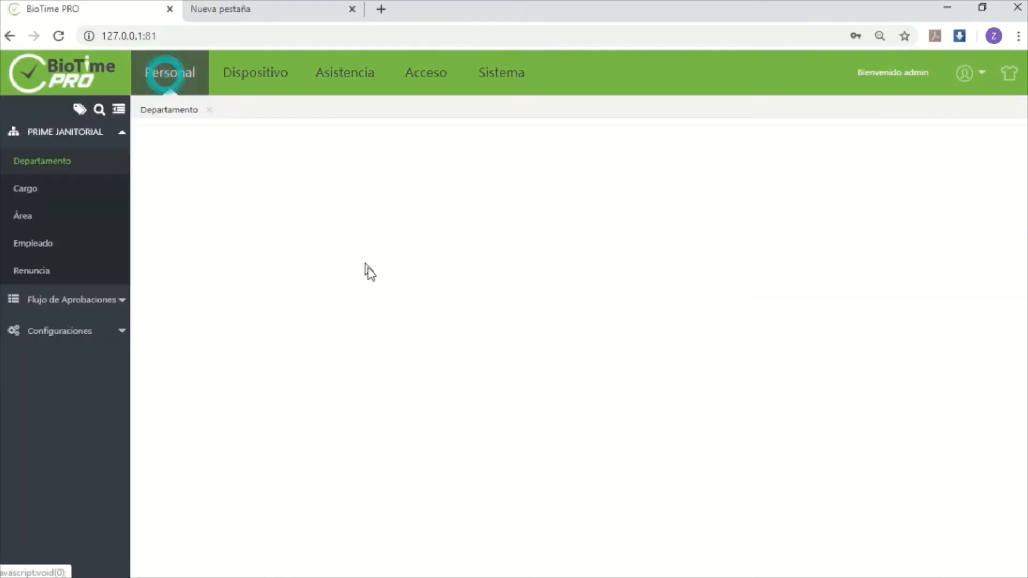
pyautogui.click(32, 245)
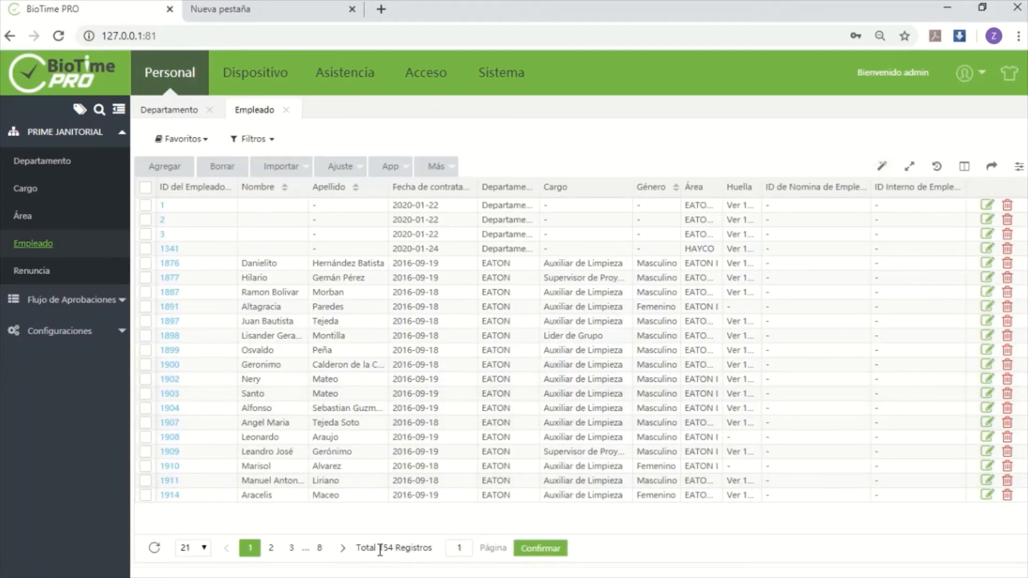
pyautogui.click(278, 70)
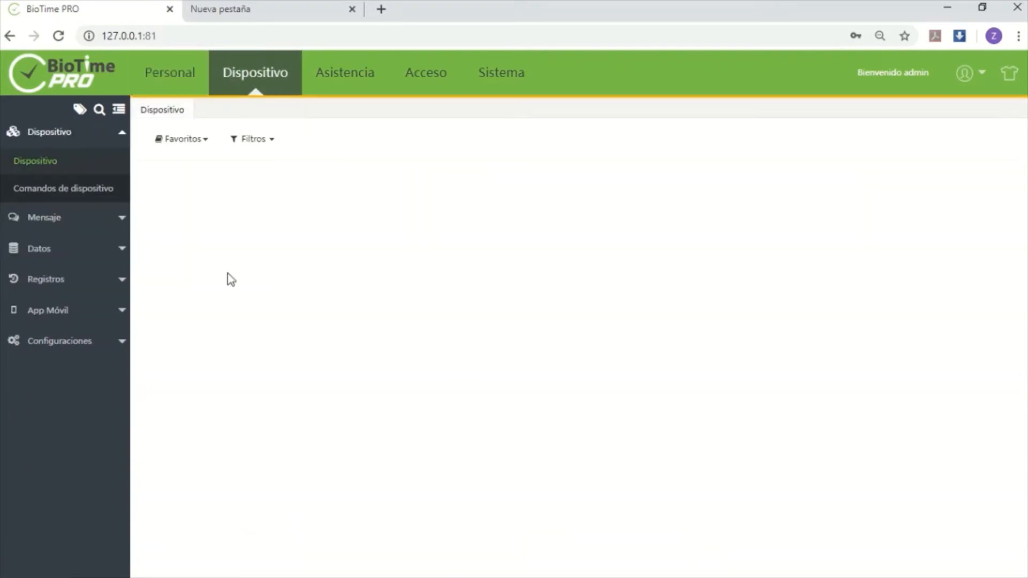
pyautogui.click(38, 248)
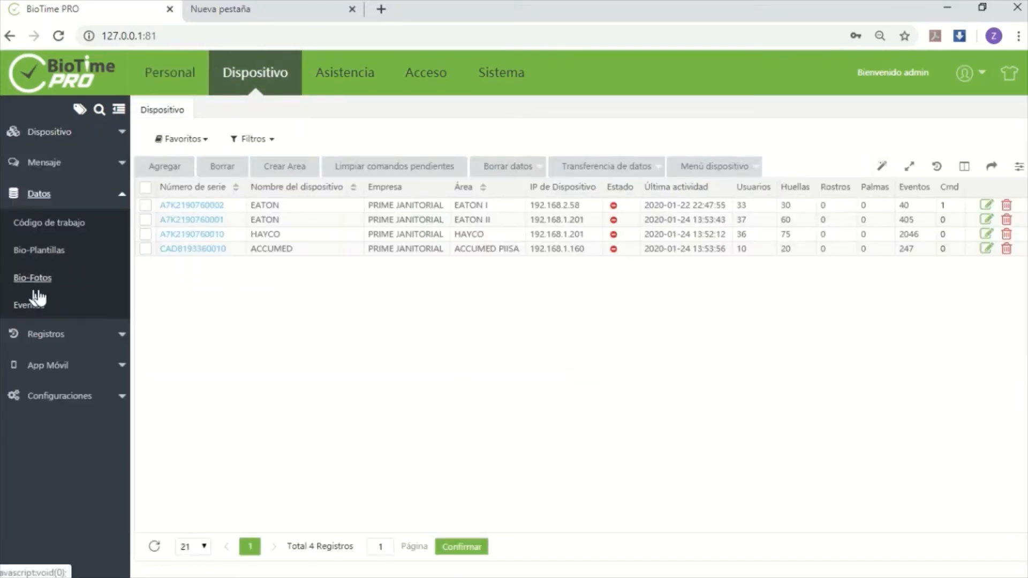
pyautogui.click(21, 306)
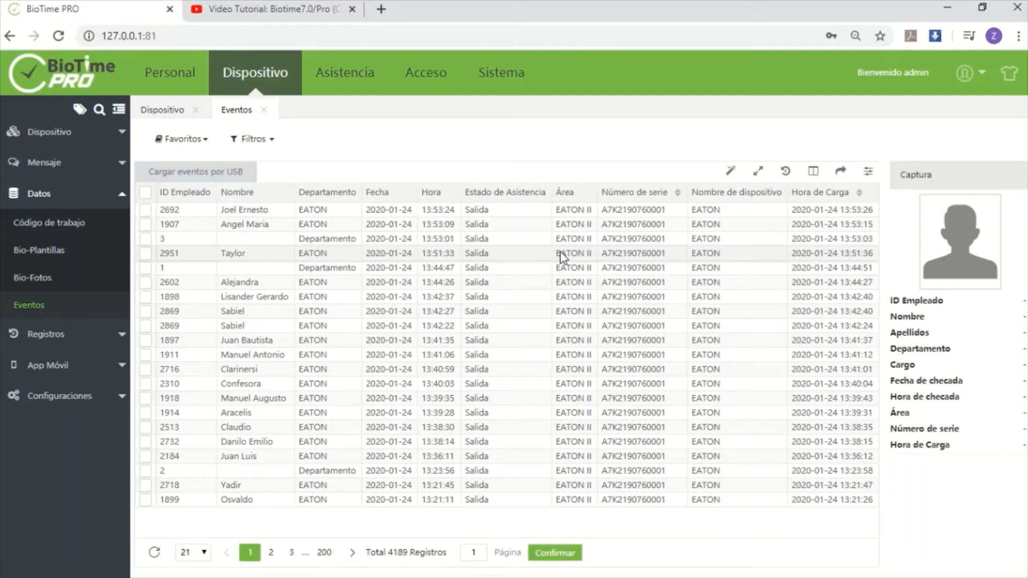
# View the YouTube video tutorial on connecting BioTime to a SQL Server database, and return to BioTime PRO
pyautogui.click(305, 8)
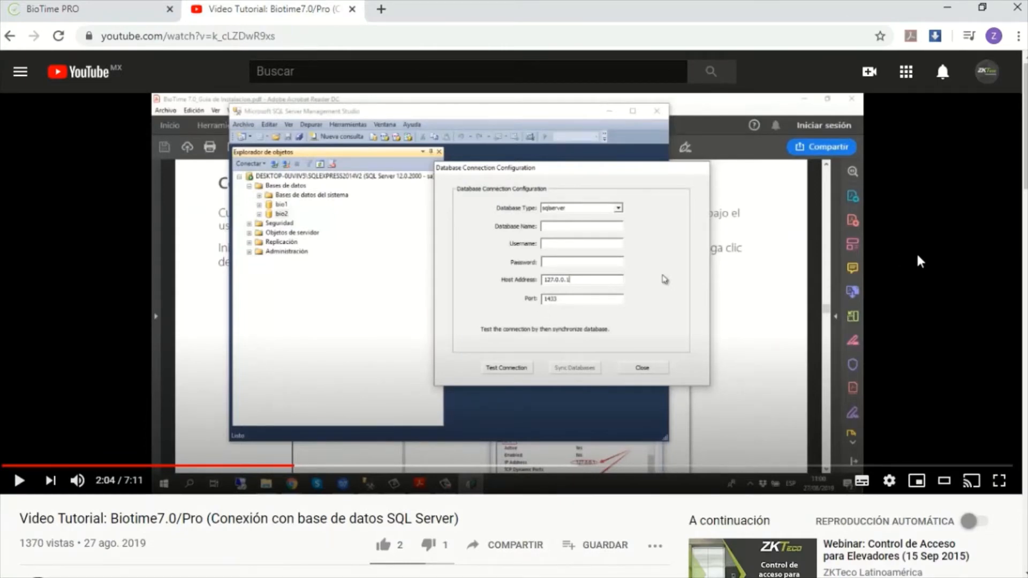
pyautogui.click(129, 9)
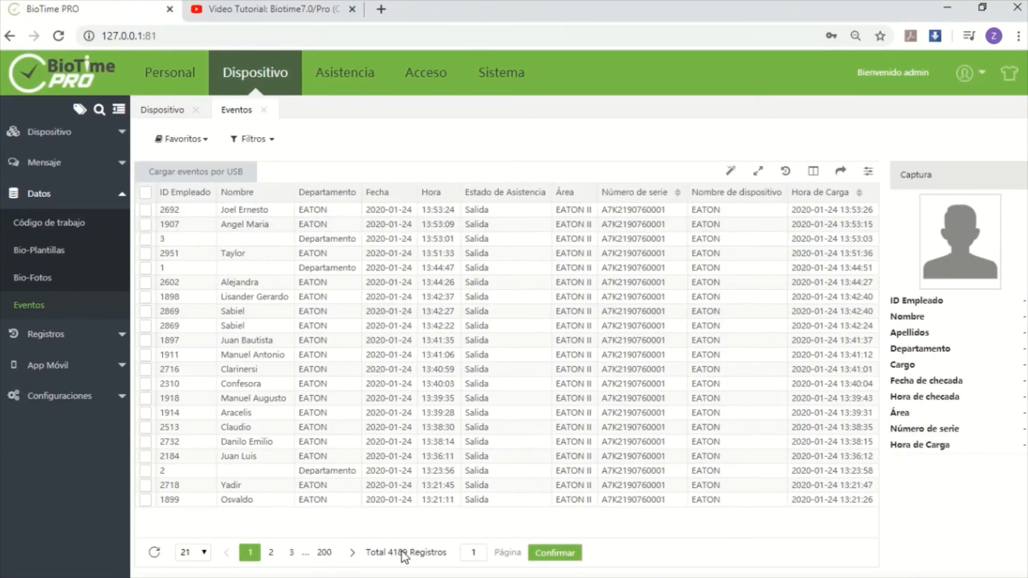
# Switch to SQL Server Management Studio and connect to SQLEXPRESS2014V2 using SQL Server authentication, login sa2 and the login password
pyautogui.hotkey('alt', 'Tab')
pyautogui.click(532, 218)
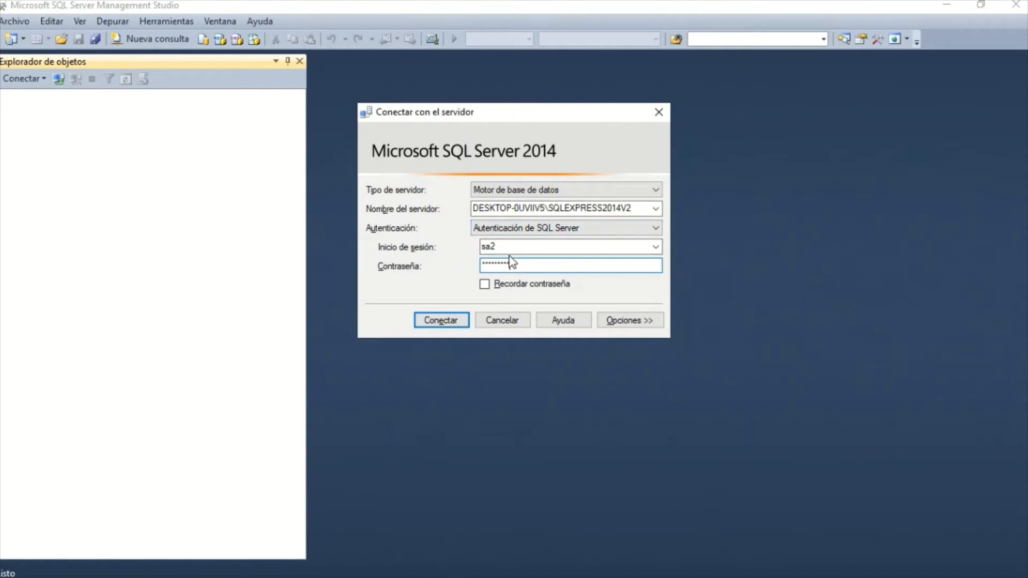
pyautogui.click(441, 321)
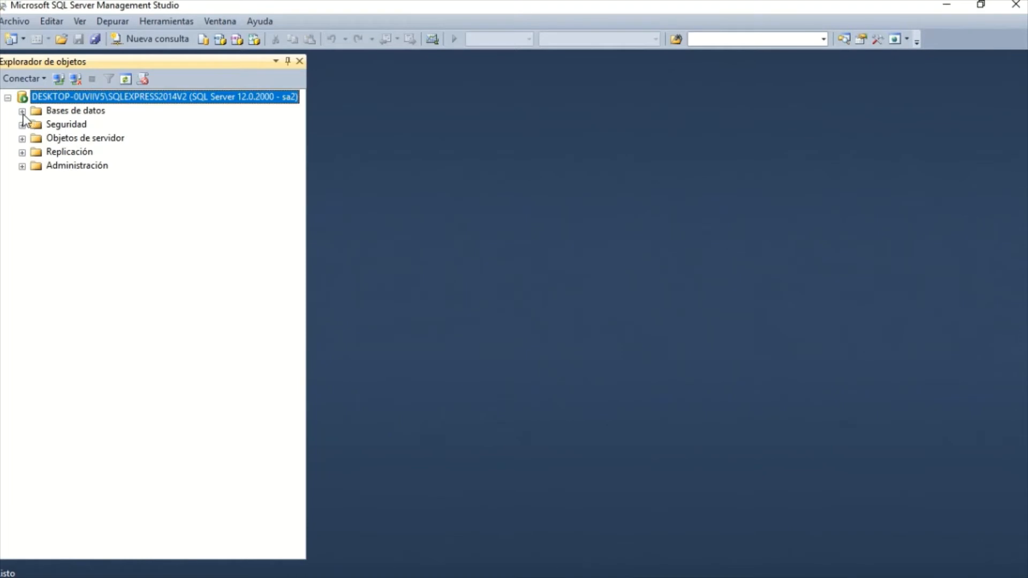
# Expand the server's databases, select the BTPRO database to point it out, and return to BioTime PRO
pyautogui.click(22, 112)
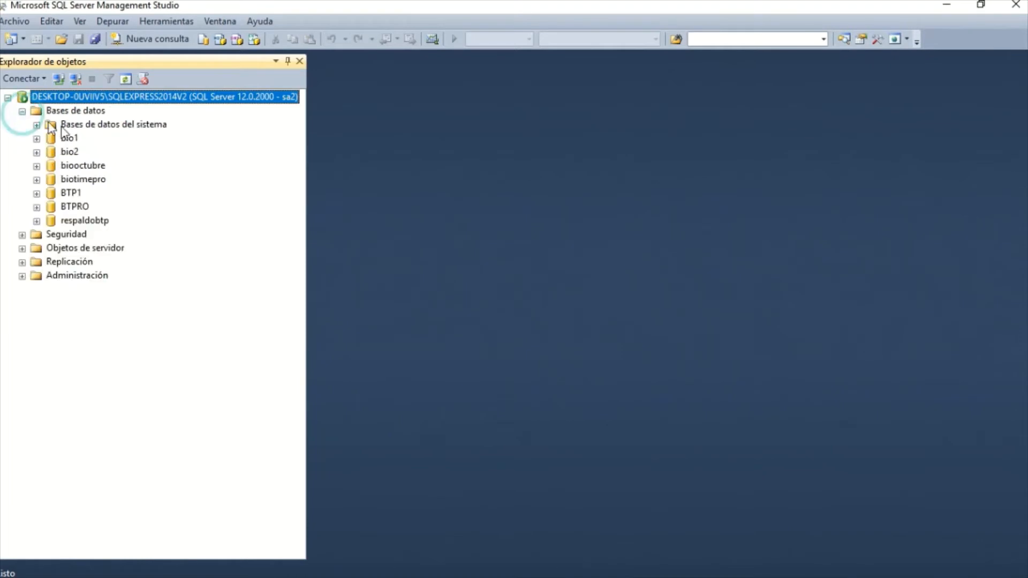
pyautogui.click(75, 207)
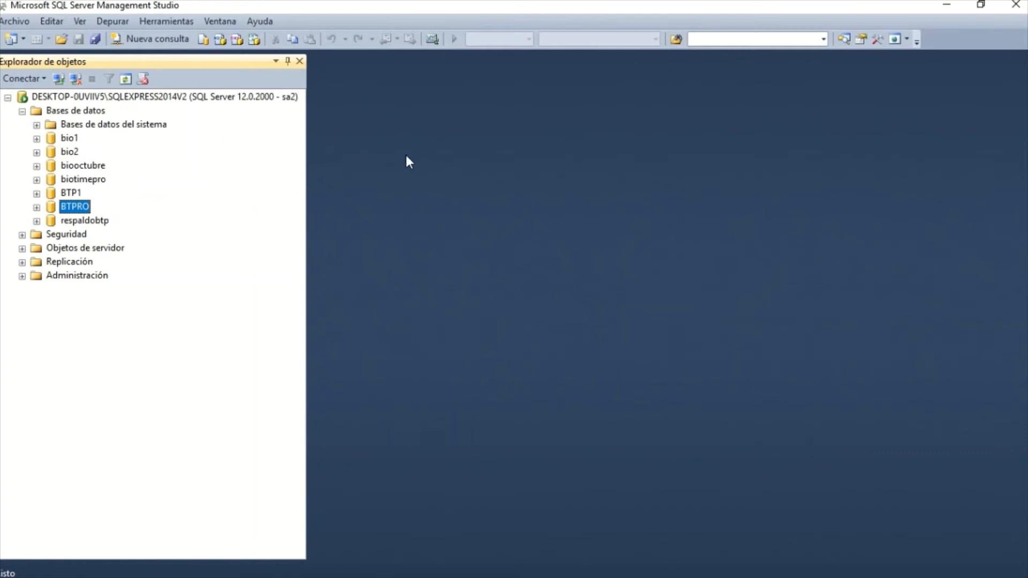
pyautogui.click(947, 5)
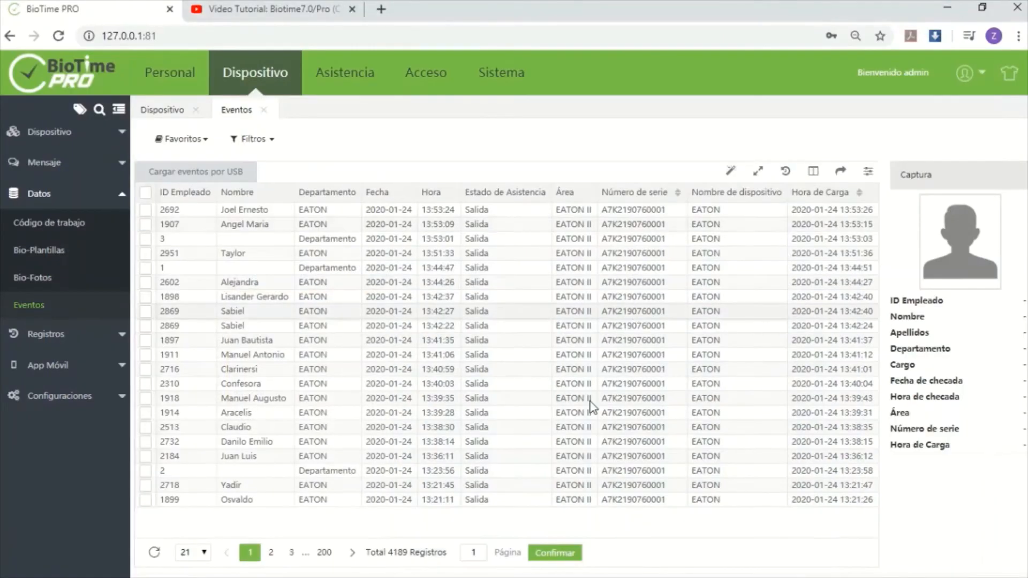
# Switch to the BioTime Platform Service Console and check the SQL SERVER database type and the 127.0.0.1 host in the database settings
pyautogui.hotkey('alt', 'Tab')
pyautogui.hotkey('alt', 'Tab')
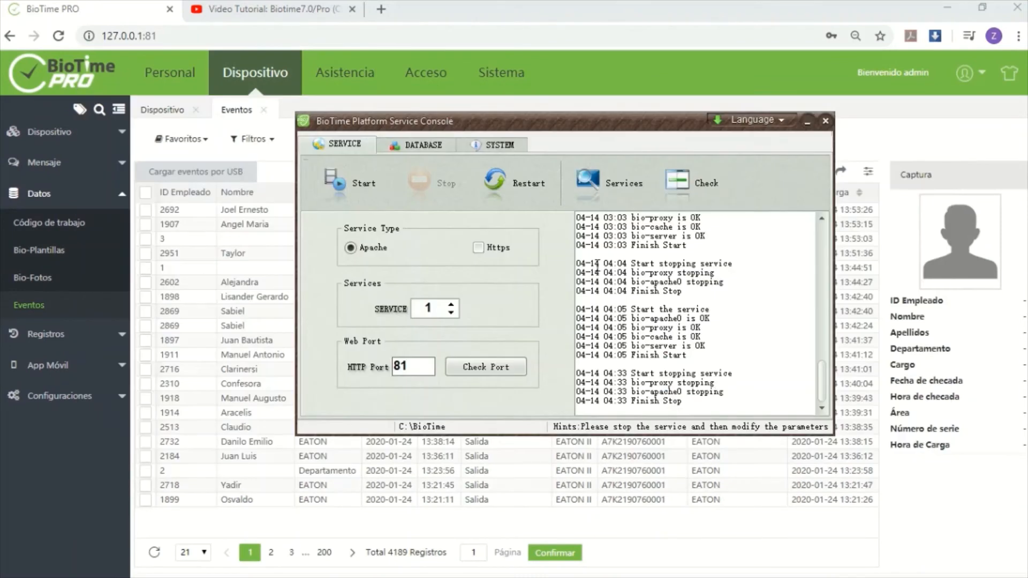
pyautogui.click(421, 145)
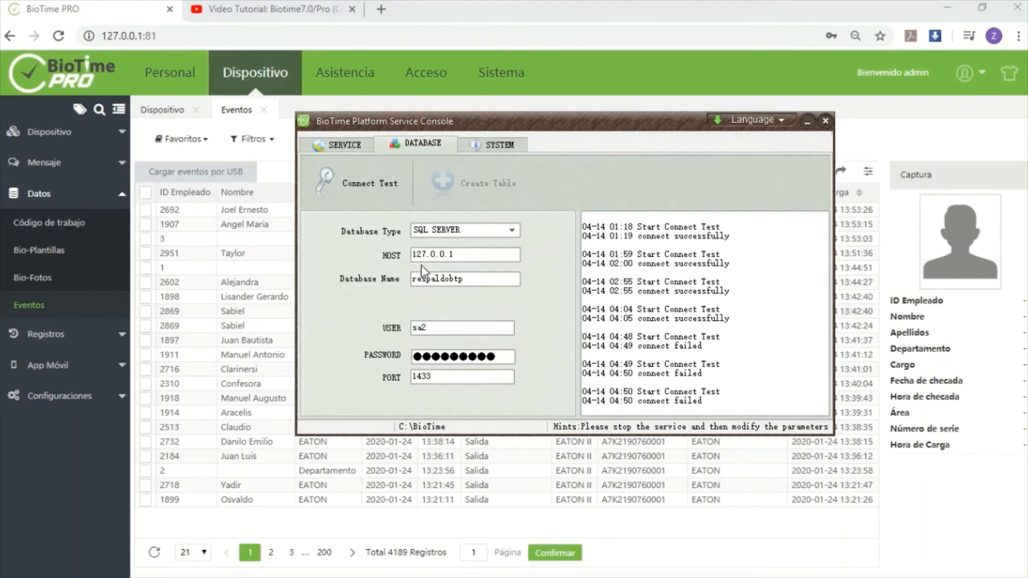
pyautogui.click(474, 239)
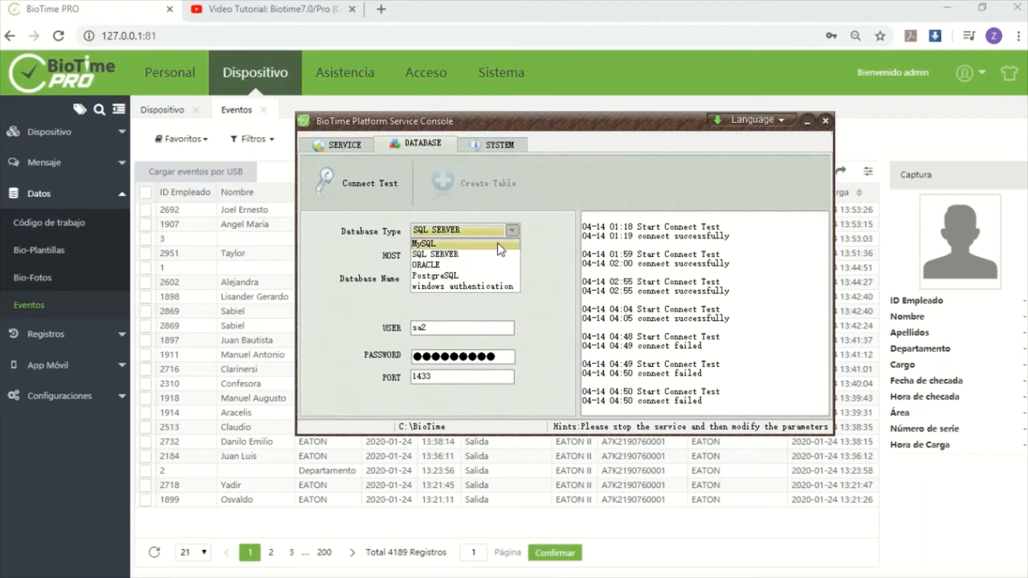
pyautogui.click(551, 214)
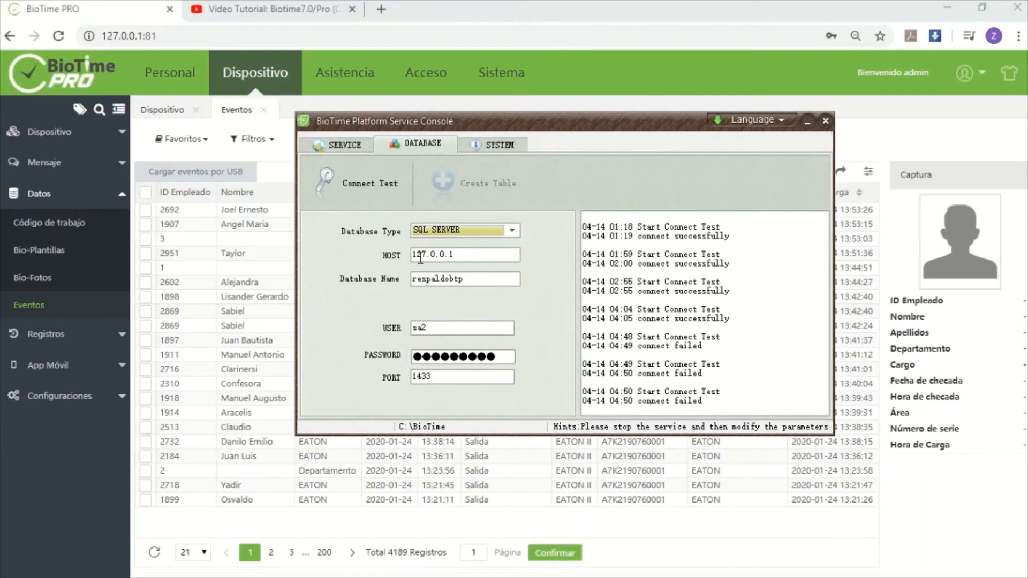
pyautogui.moveTo(416, 258); pyautogui.dragTo(474, 255)
pyautogui.click(471, 256)
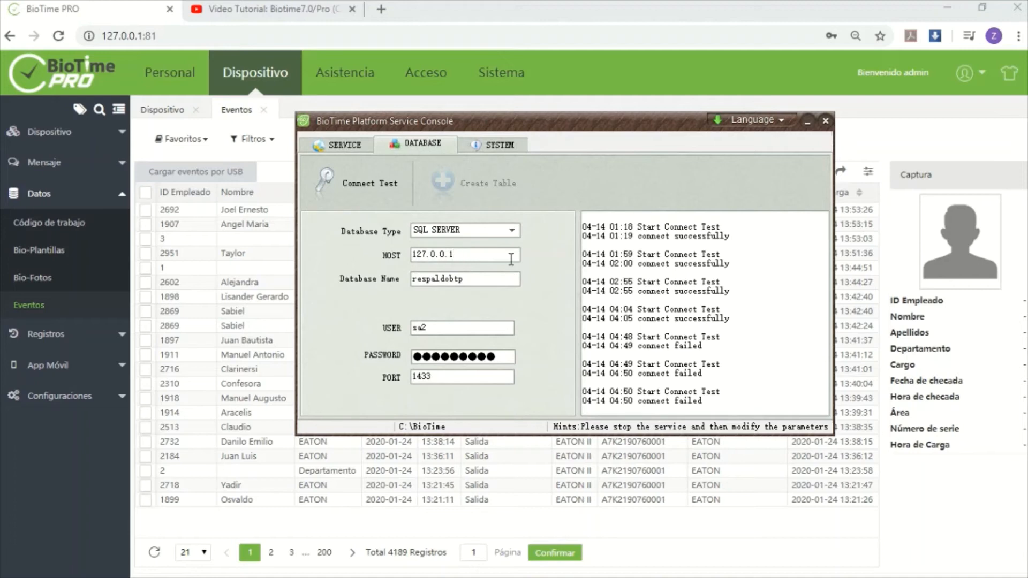
# Set the connection's database name to BTPRO and re-enter the database password for user sa2
pyautogui.press('Tab')
pyautogui.write('BT')
pyautogui.click(448, 328)
pyautogui.moveTo(508, 363); pyautogui.dragTo(355, 352)
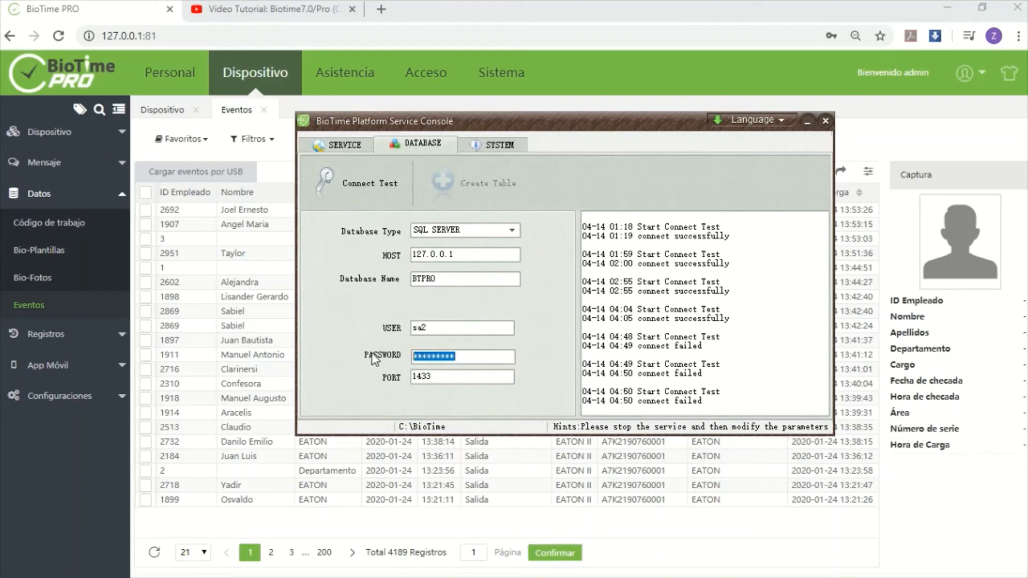
pyautogui.write('***')
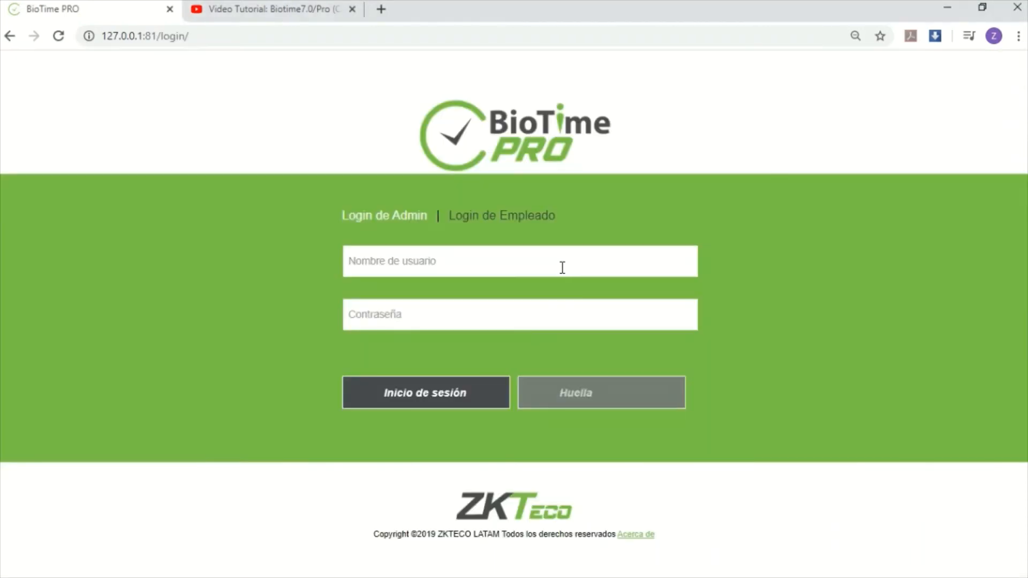
# Log in to BioTime PRO as admin with the login password
pyautogui.click(562, 267)
pyautogui.write('admin')
pyautogui.click(557, 308)
pyautogui.write('ad')
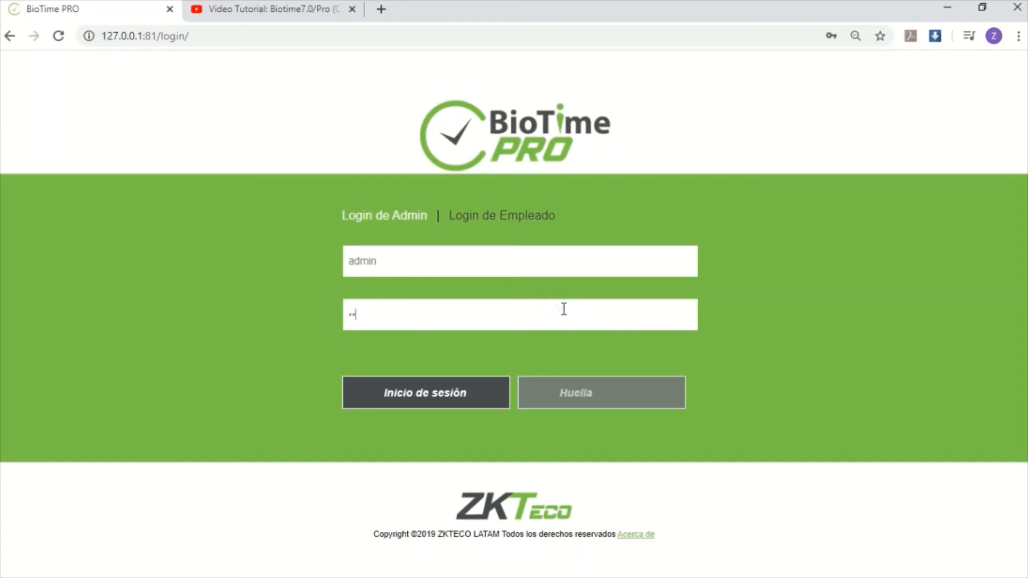
pyautogui.write('min')
pyautogui.press('Return')
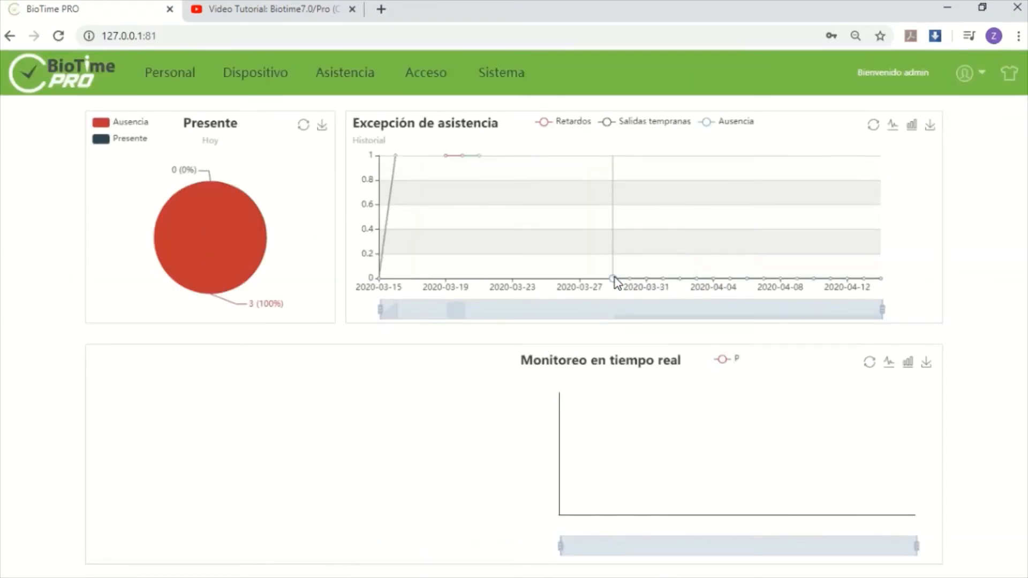
# Review the BTPRO database's employee list, device list and events before the migration
pyautogui.click(184, 80)
pyautogui.click(38, 246)
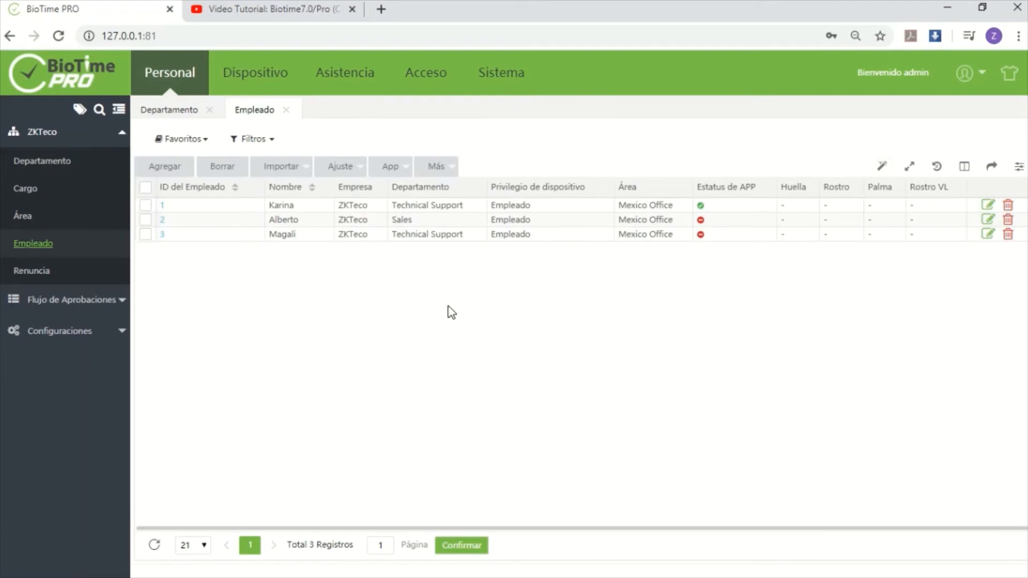
pyautogui.click(275, 76)
pyautogui.click(24, 248)
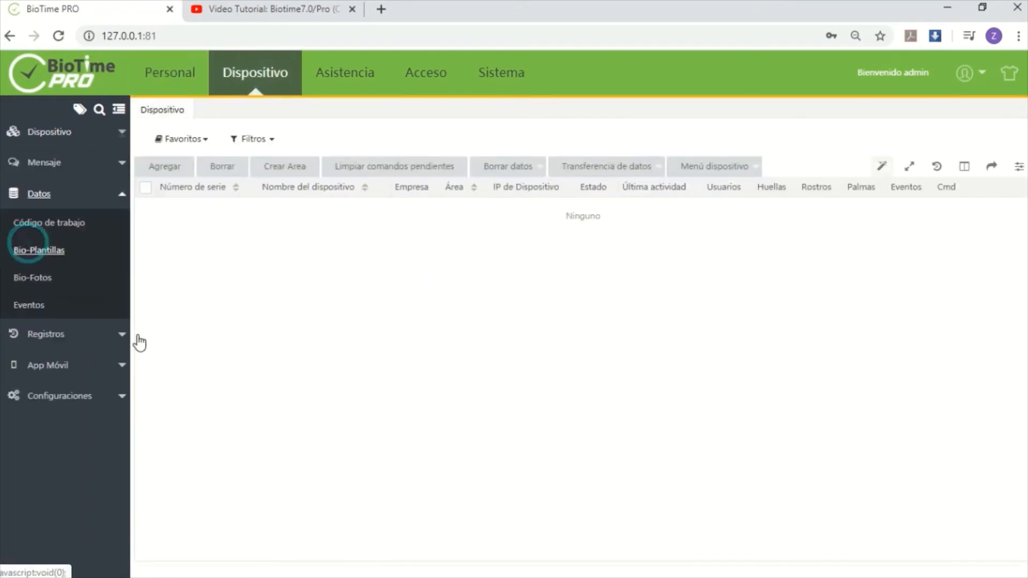
pyautogui.click(57, 289)
pyautogui.click(48, 304)
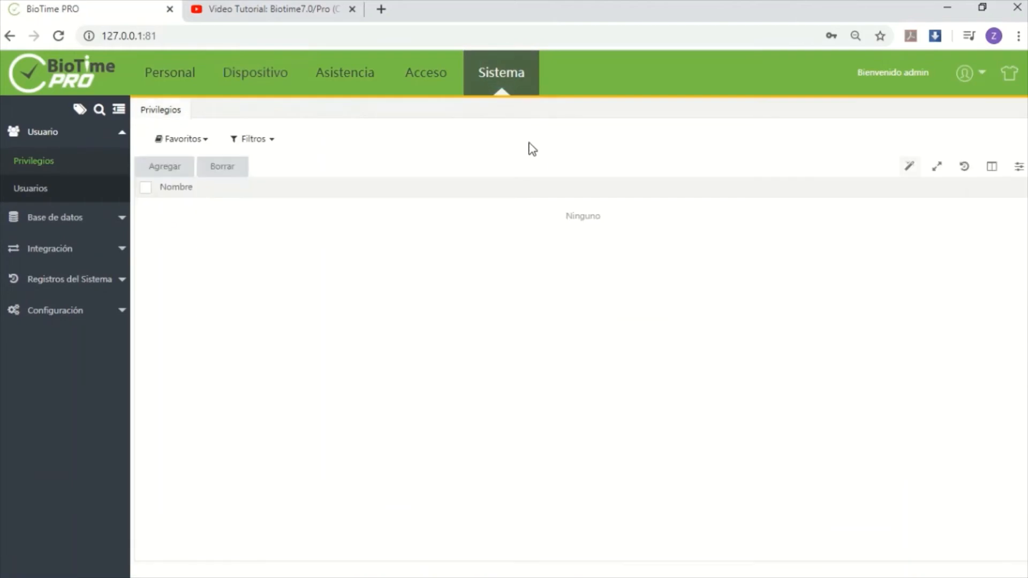
# In the system's database migration form, select Area/Zona, department, position, empleado, device and transaction as the fields to migrate
pyautogui.click(113, 218)
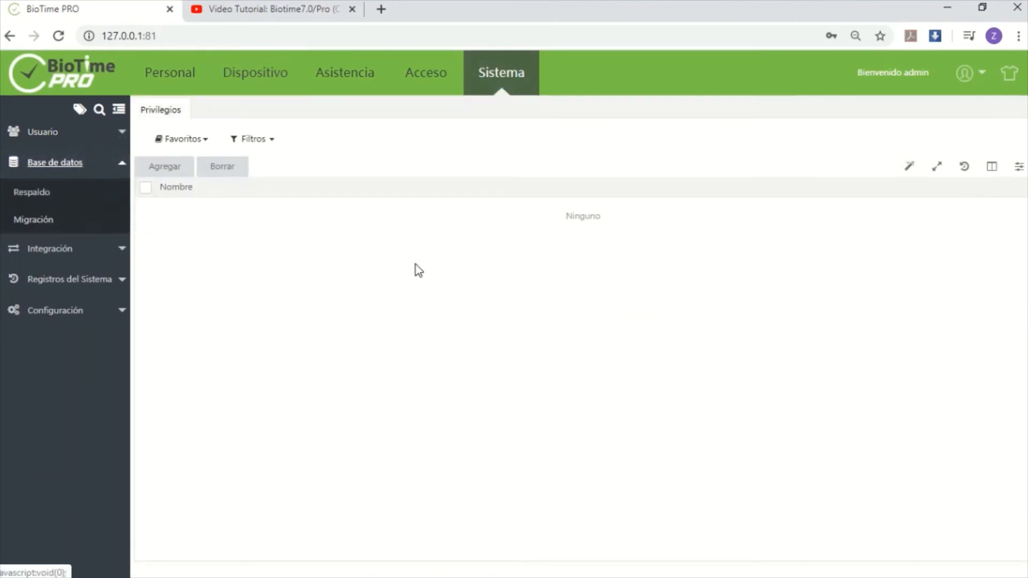
pyautogui.click(52, 220)
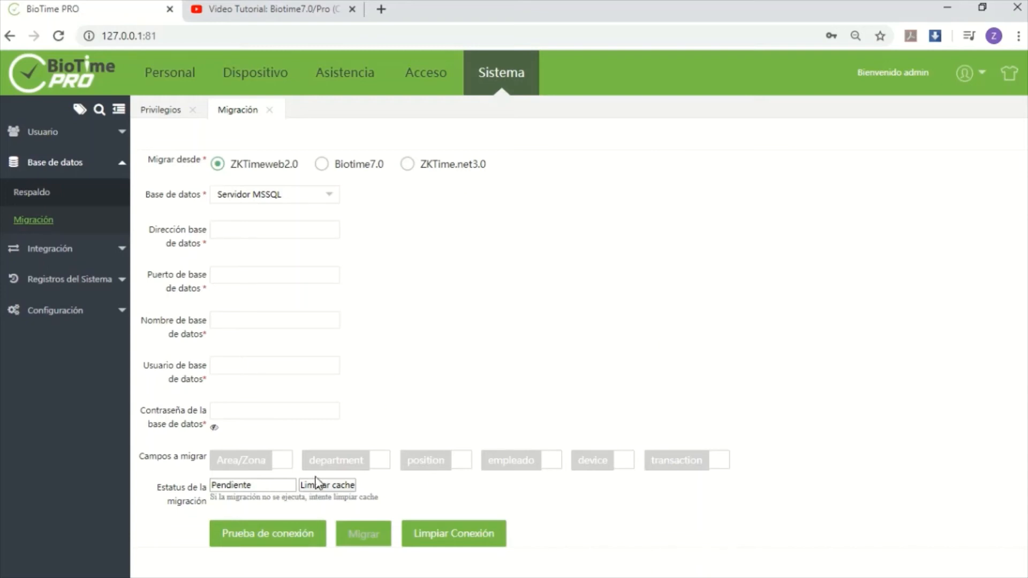
pyautogui.click(259, 464)
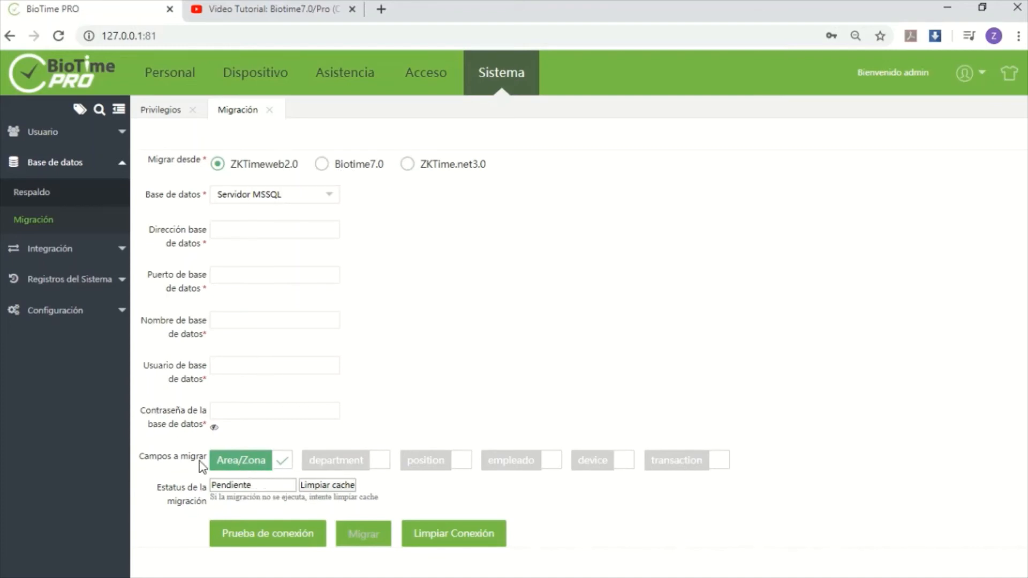
pyautogui.click(364, 464)
pyautogui.click(421, 461)
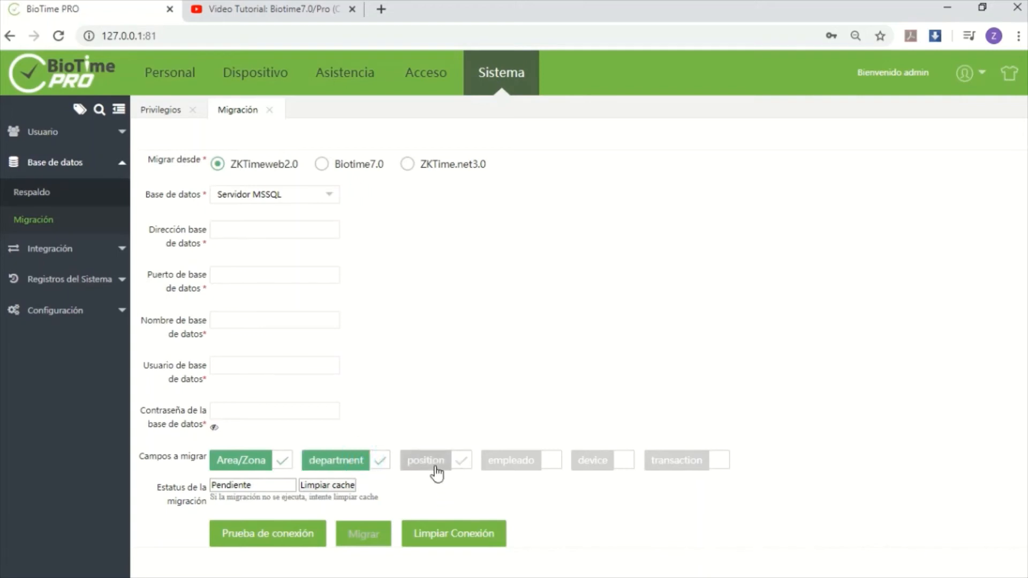
pyautogui.click(533, 474)
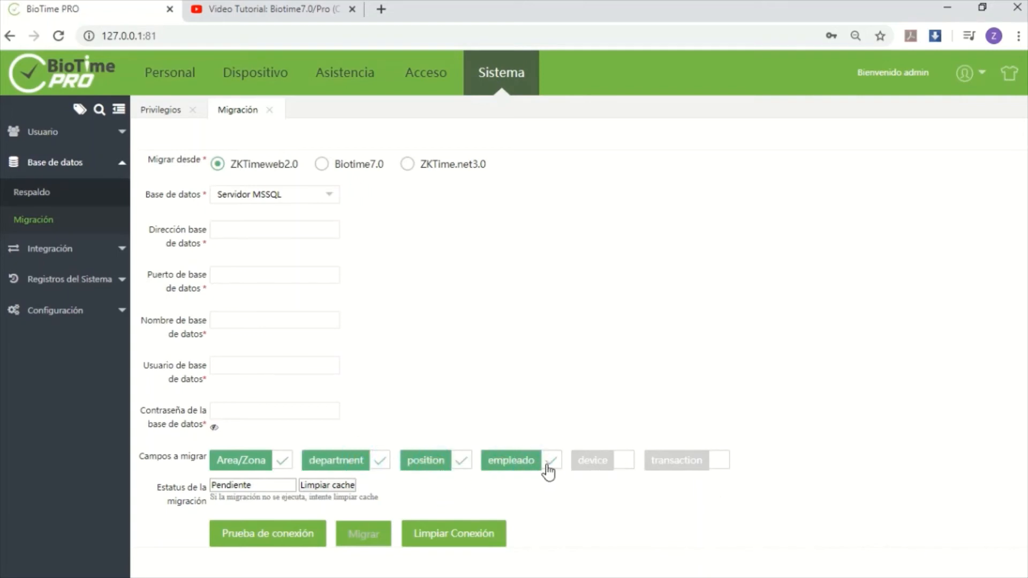
pyautogui.click(616, 470)
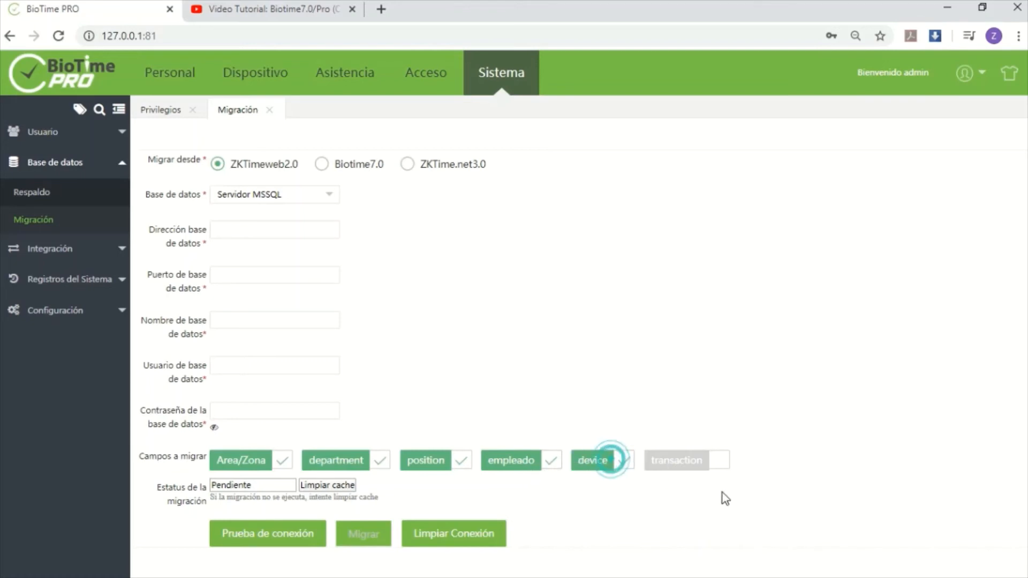
pyautogui.click(691, 474)
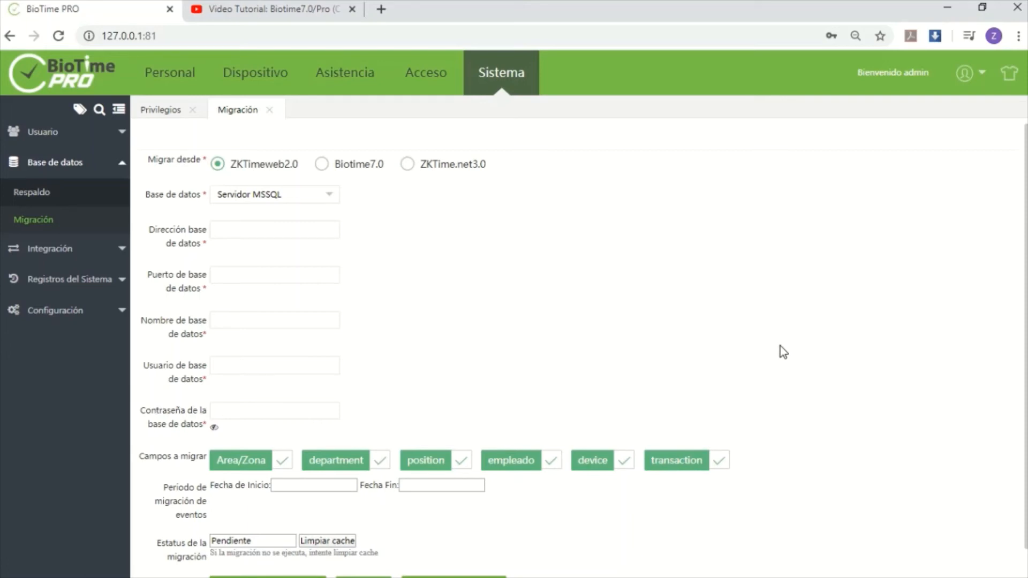
# Clear the device and transaction fields from the migration selection and select both again
pyautogui.click(597, 461)
pyautogui.click(690, 461)
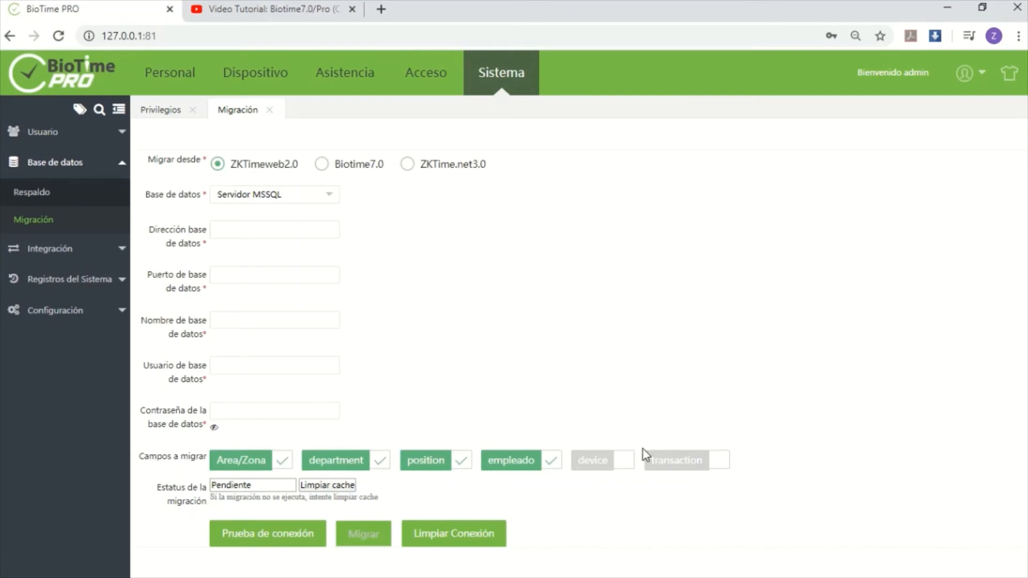
pyautogui.click(593, 463)
pyautogui.click(716, 461)
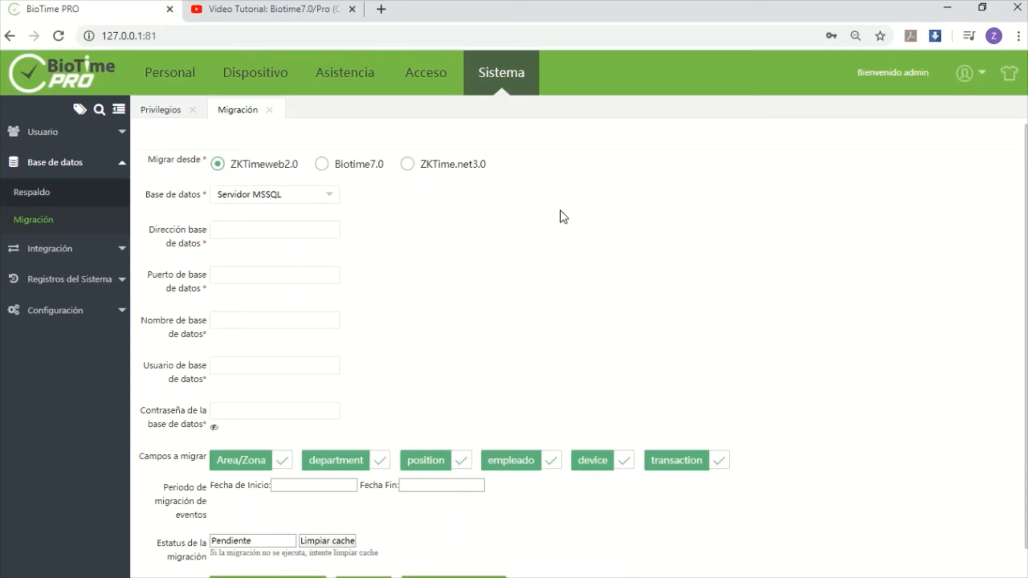
# Choose Biotime7.0 as the migration source and keep Servidor MSSQL as its database type
pyautogui.click(322, 164)
pyautogui.click(317, 197)
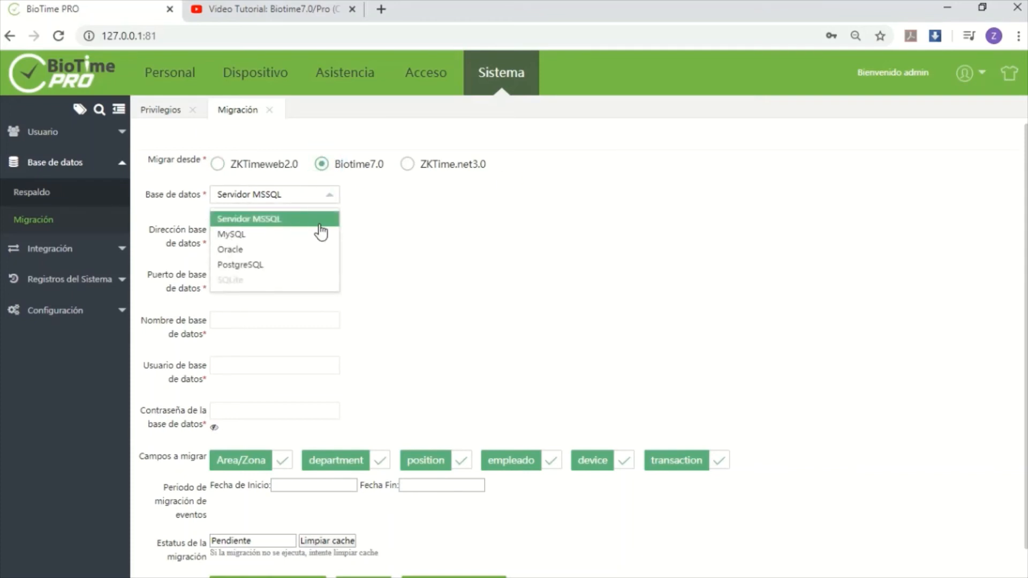
pyautogui.click(410, 223)
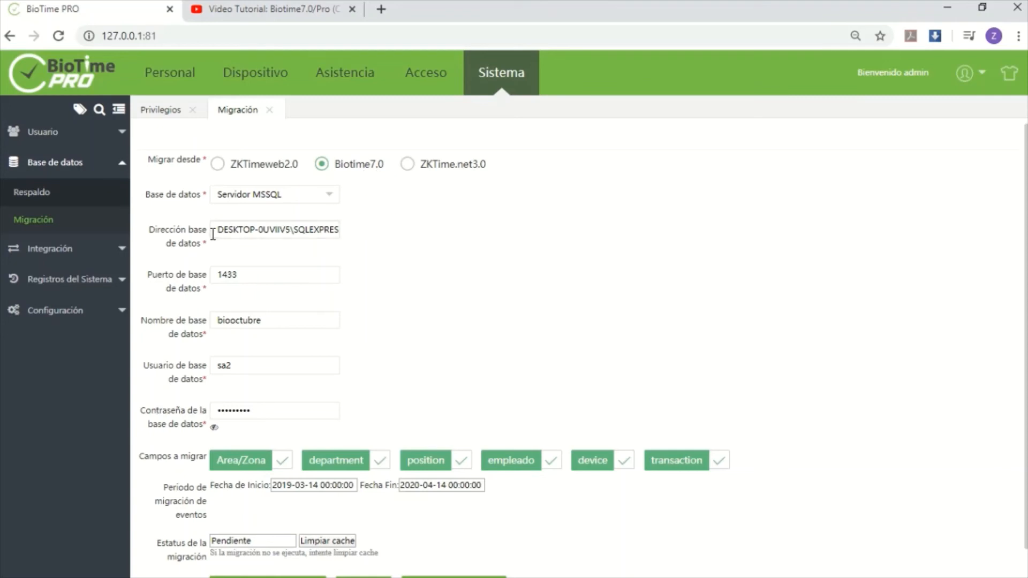
# Examine the source database's address, port, user and password entries in the migration form
pyautogui.moveTo(214, 231); pyautogui.dragTo(387, 223)
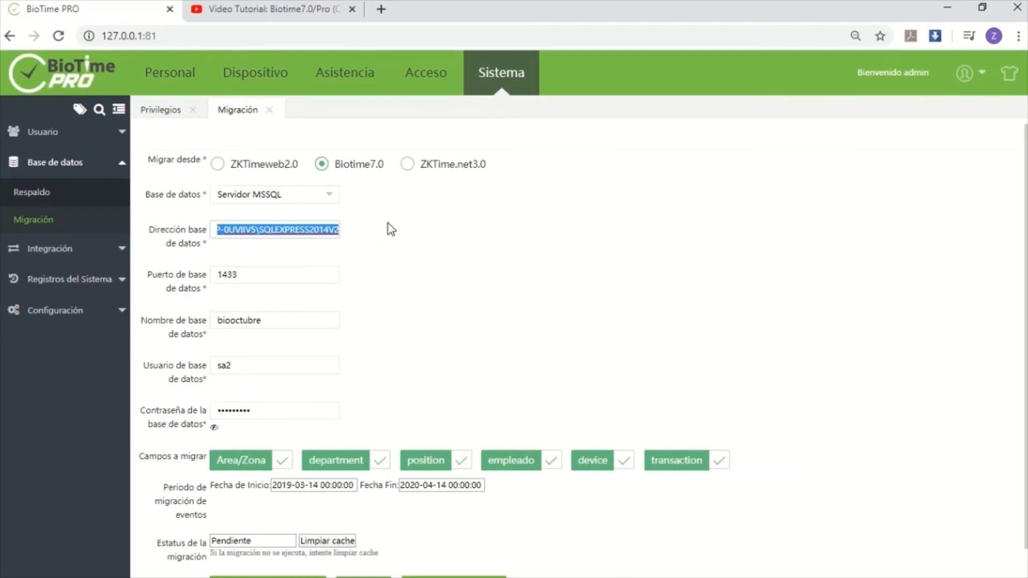
pyautogui.click(450, 248)
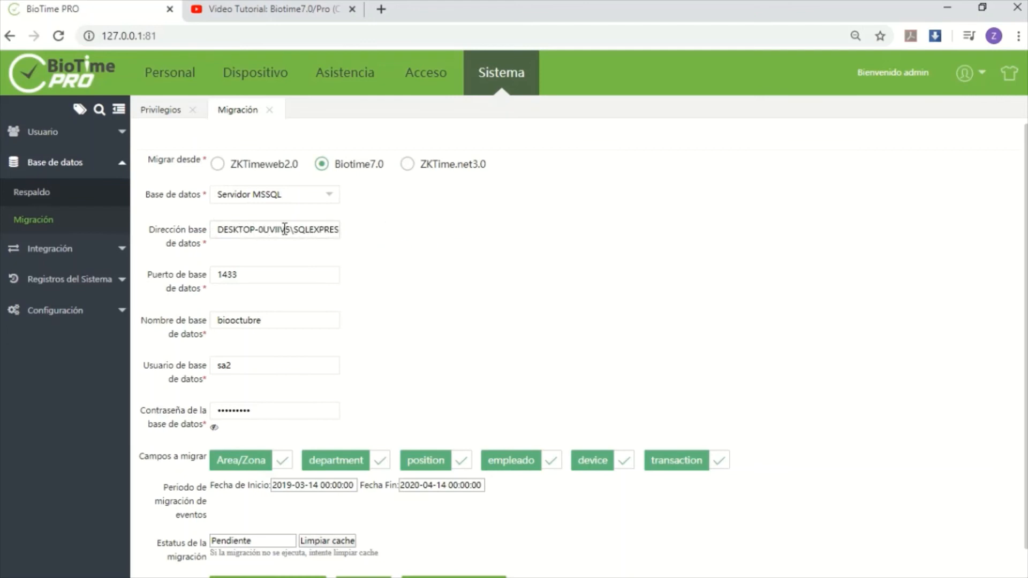
pyautogui.click(265, 279)
pyautogui.click(266, 365)
pyautogui.click(266, 365)
pyautogui.click(276, 413)
# Test the connection to the biooctubre source database and run the migration
pyautogui.scroll(-1, 514, 375)
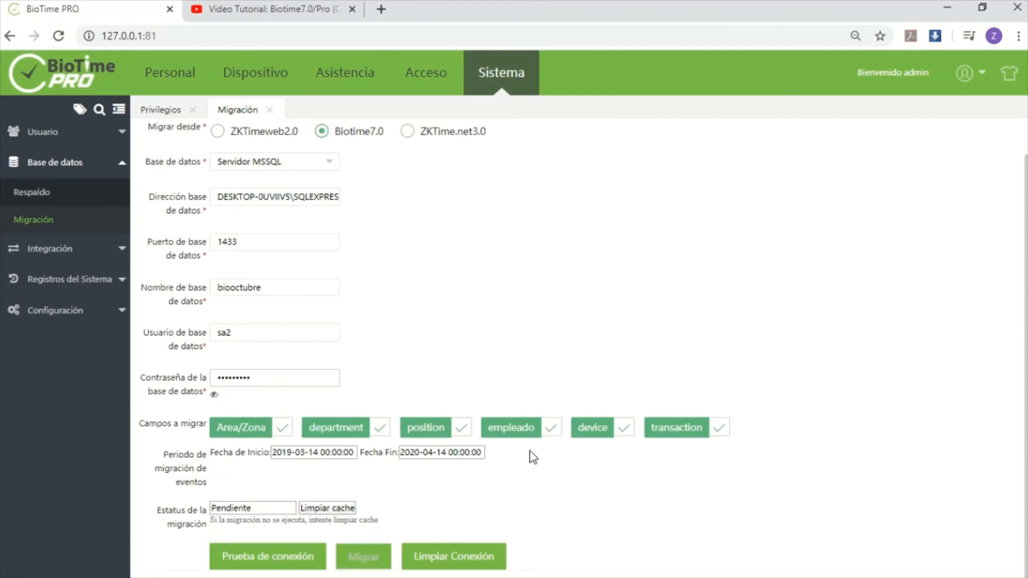
pyautogui.click(278, 568)
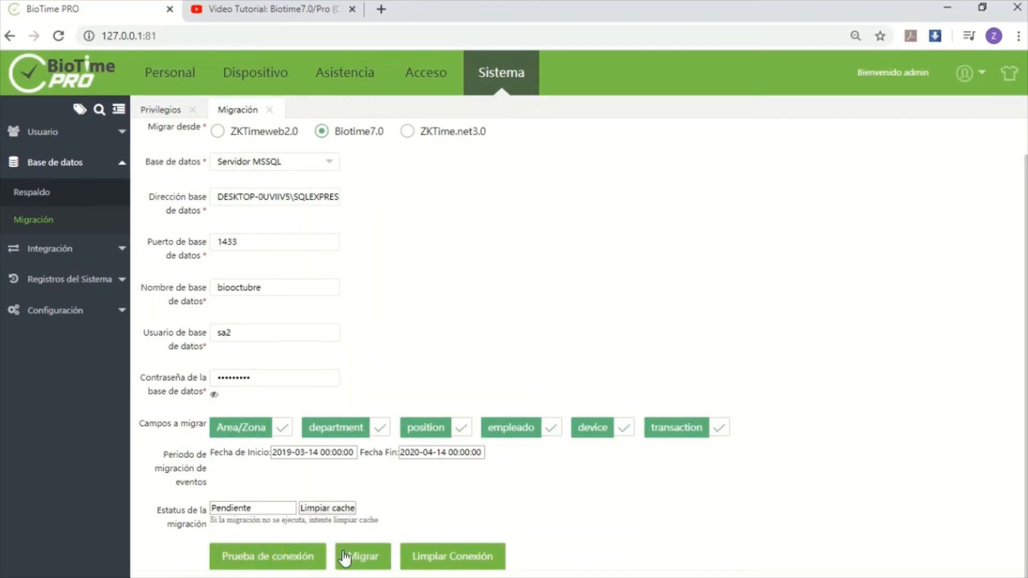
pyautogui.click(361, 556)
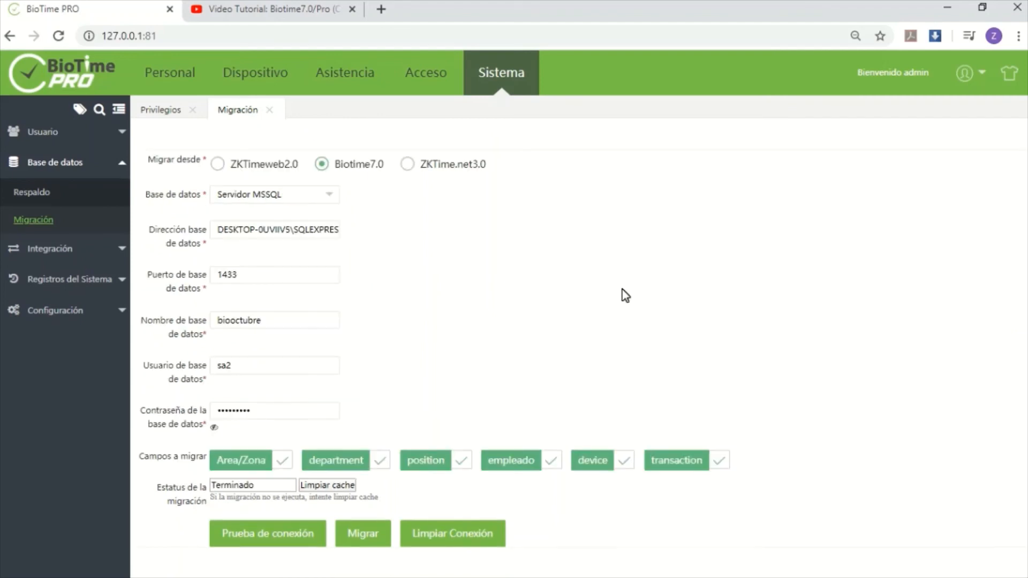
# Review the migrated departments and employees, then the device list, bio-photos and events
pyautogui.click(201, 73)
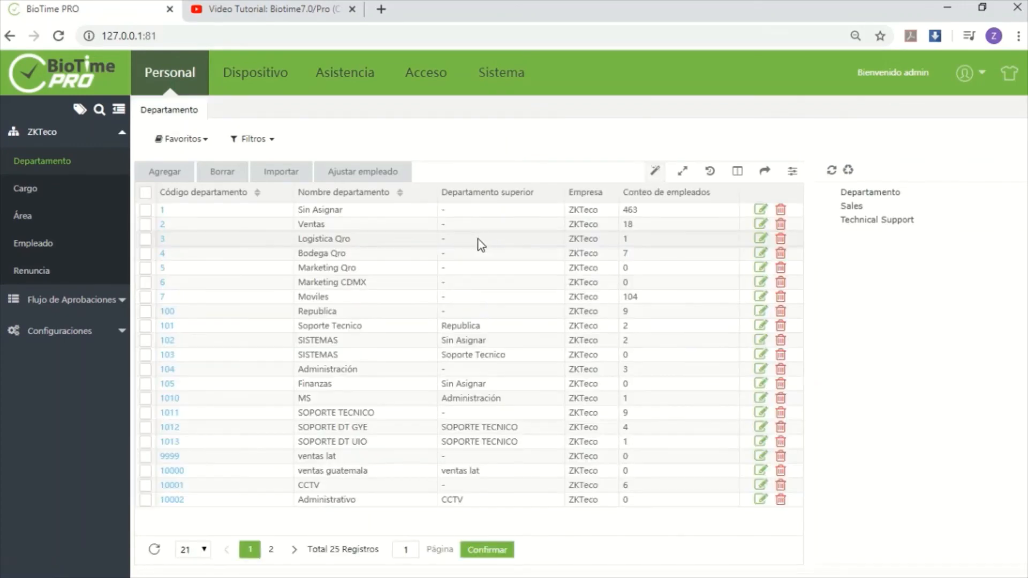
pyautogui.click(32, 242)
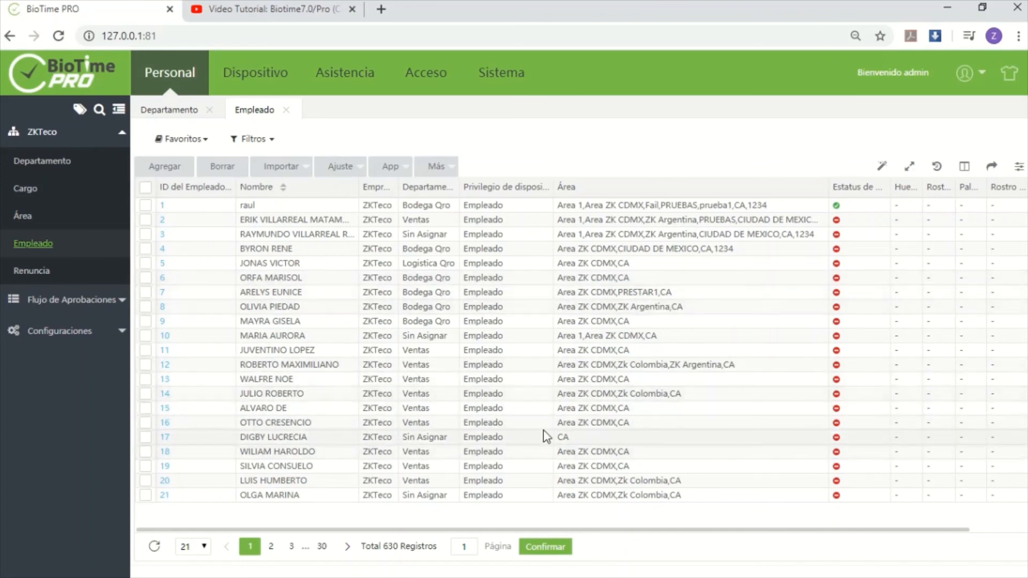
pyautogui.click(255, 72)
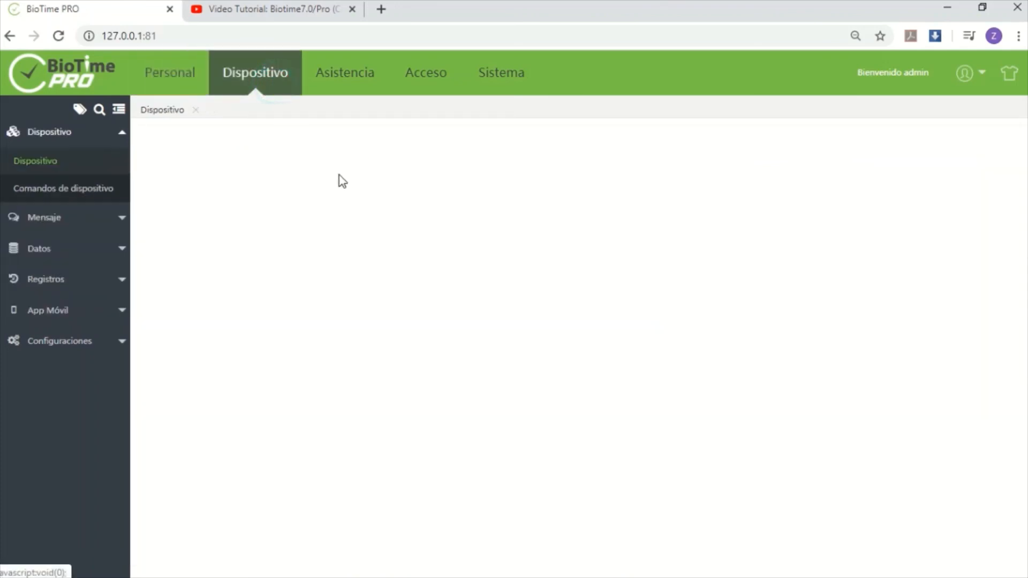
pyautogui.click(39, 249)
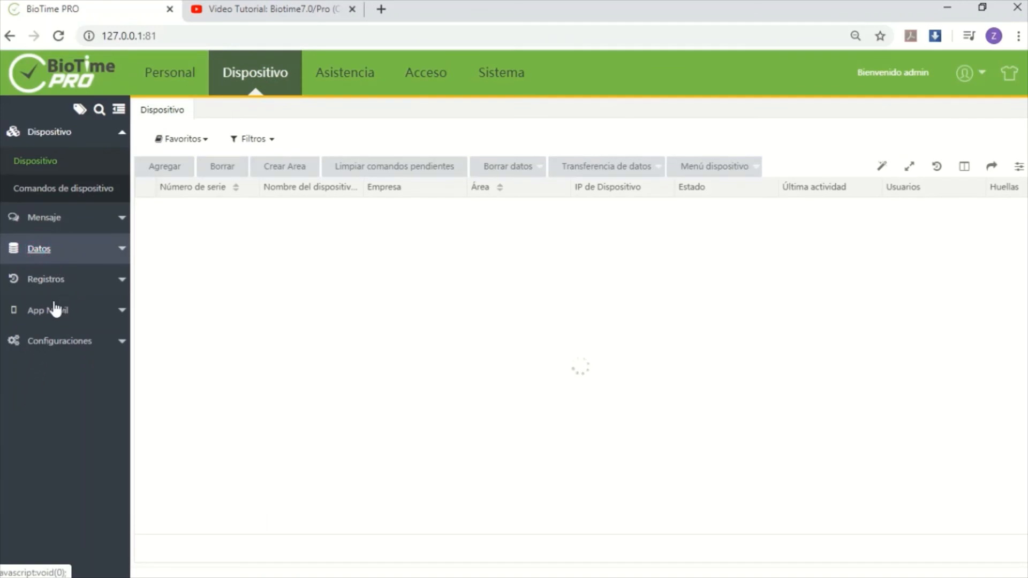
pyautogui.click(44, 279)
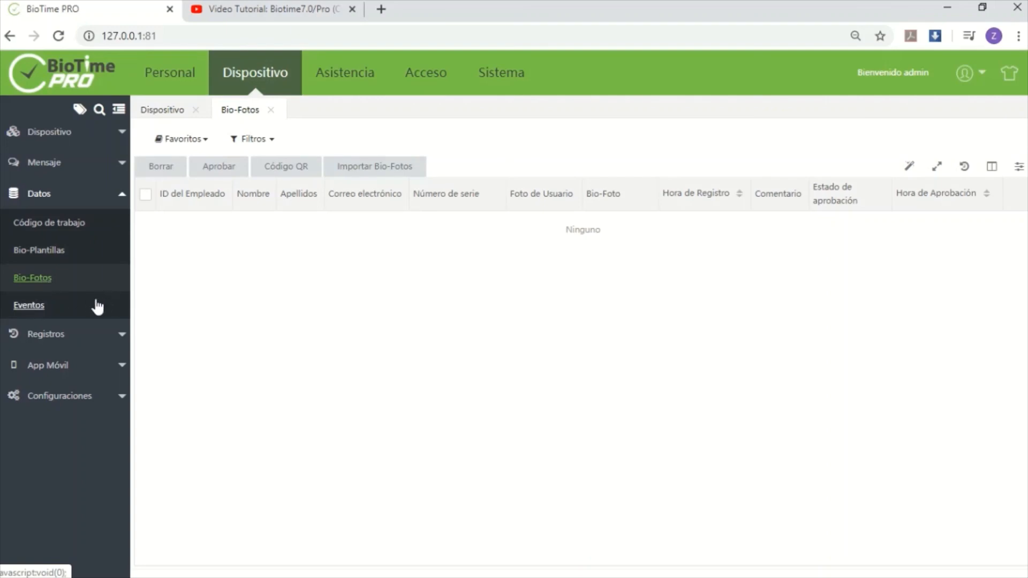
pyautogui.click(29, 305)
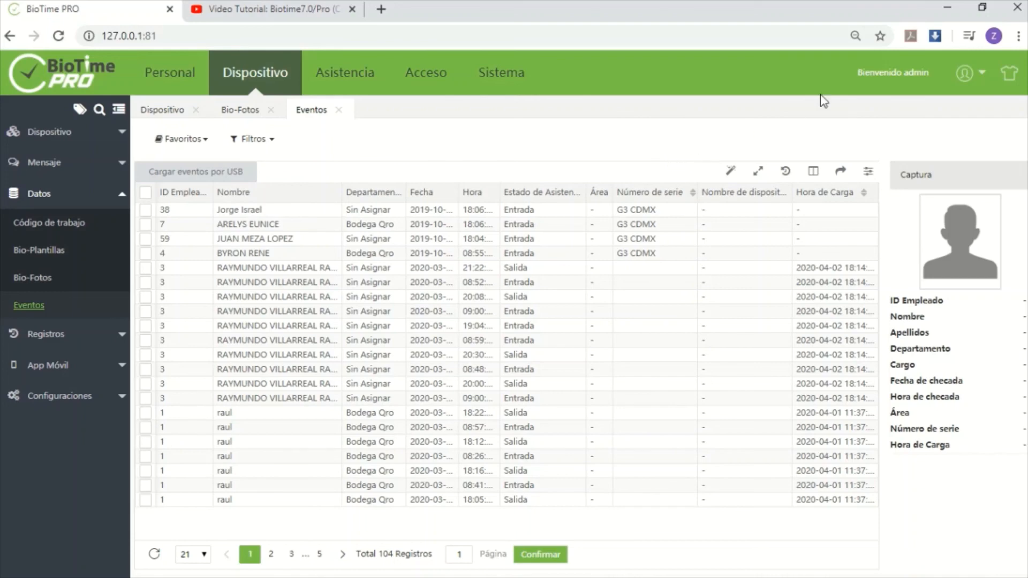
# Check the database settings in the BioTime Platform Service Console, and return to the BioTime PRO events
pyautogui.click(949, 8)
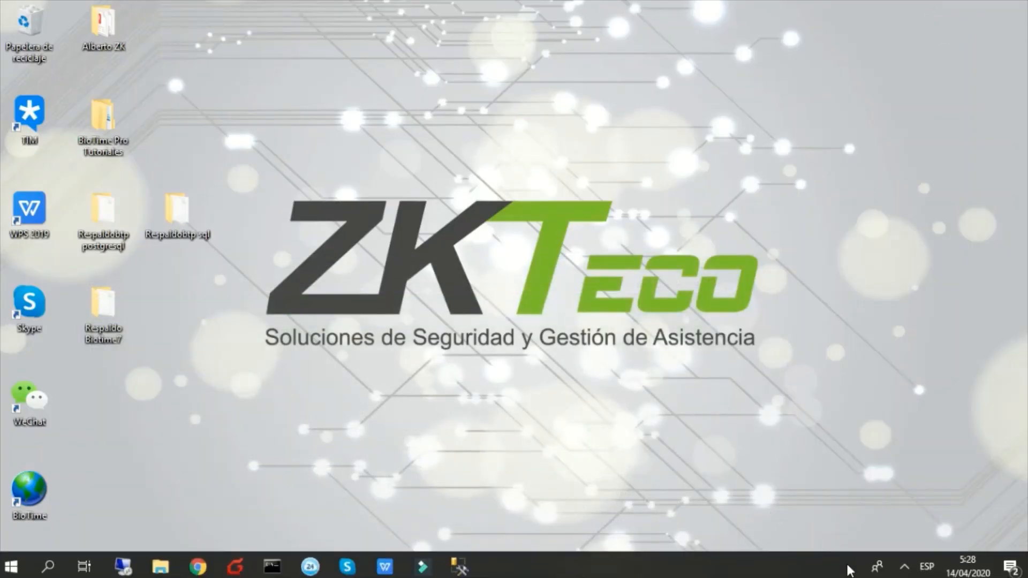
pyautogui.click(905, 567)
pyautogui.click(859, 505)
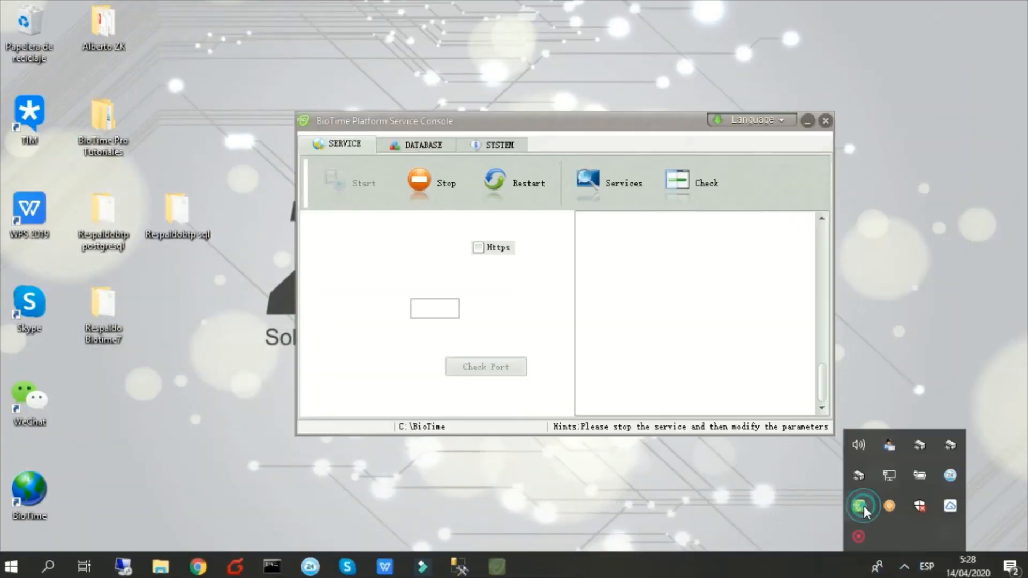
pyautogui.click(429, 146)
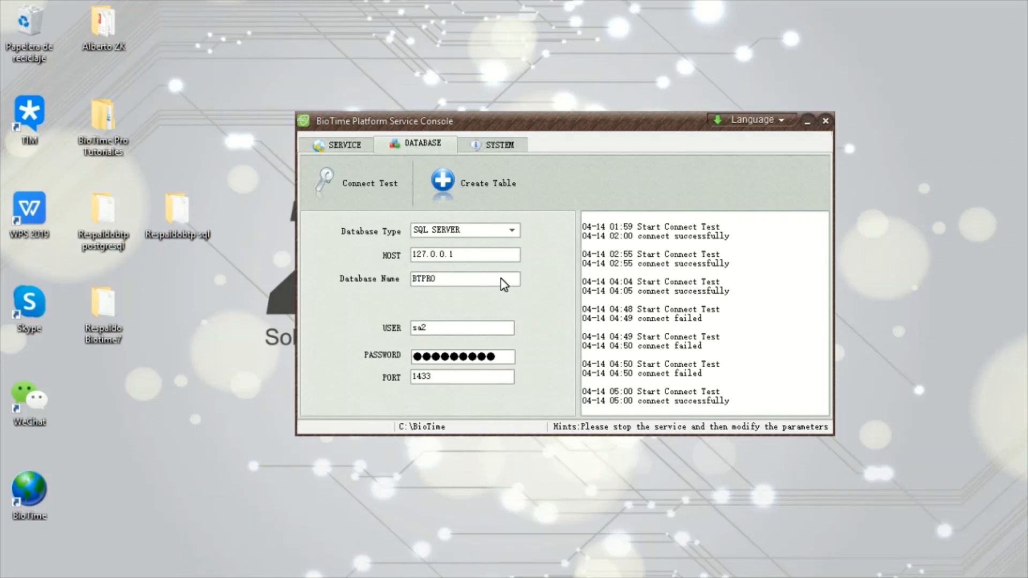
pyautogui.click(203, 567)
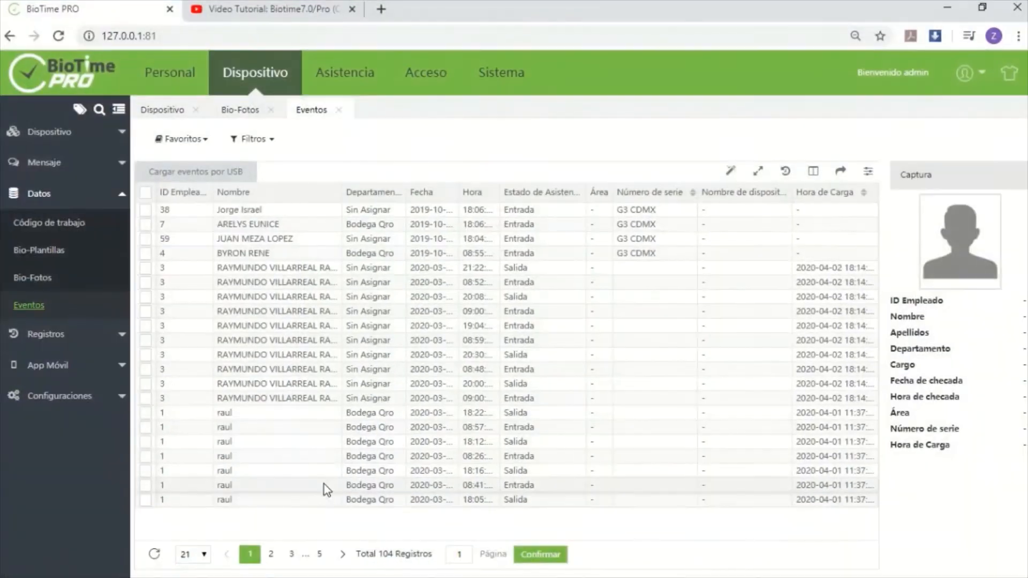